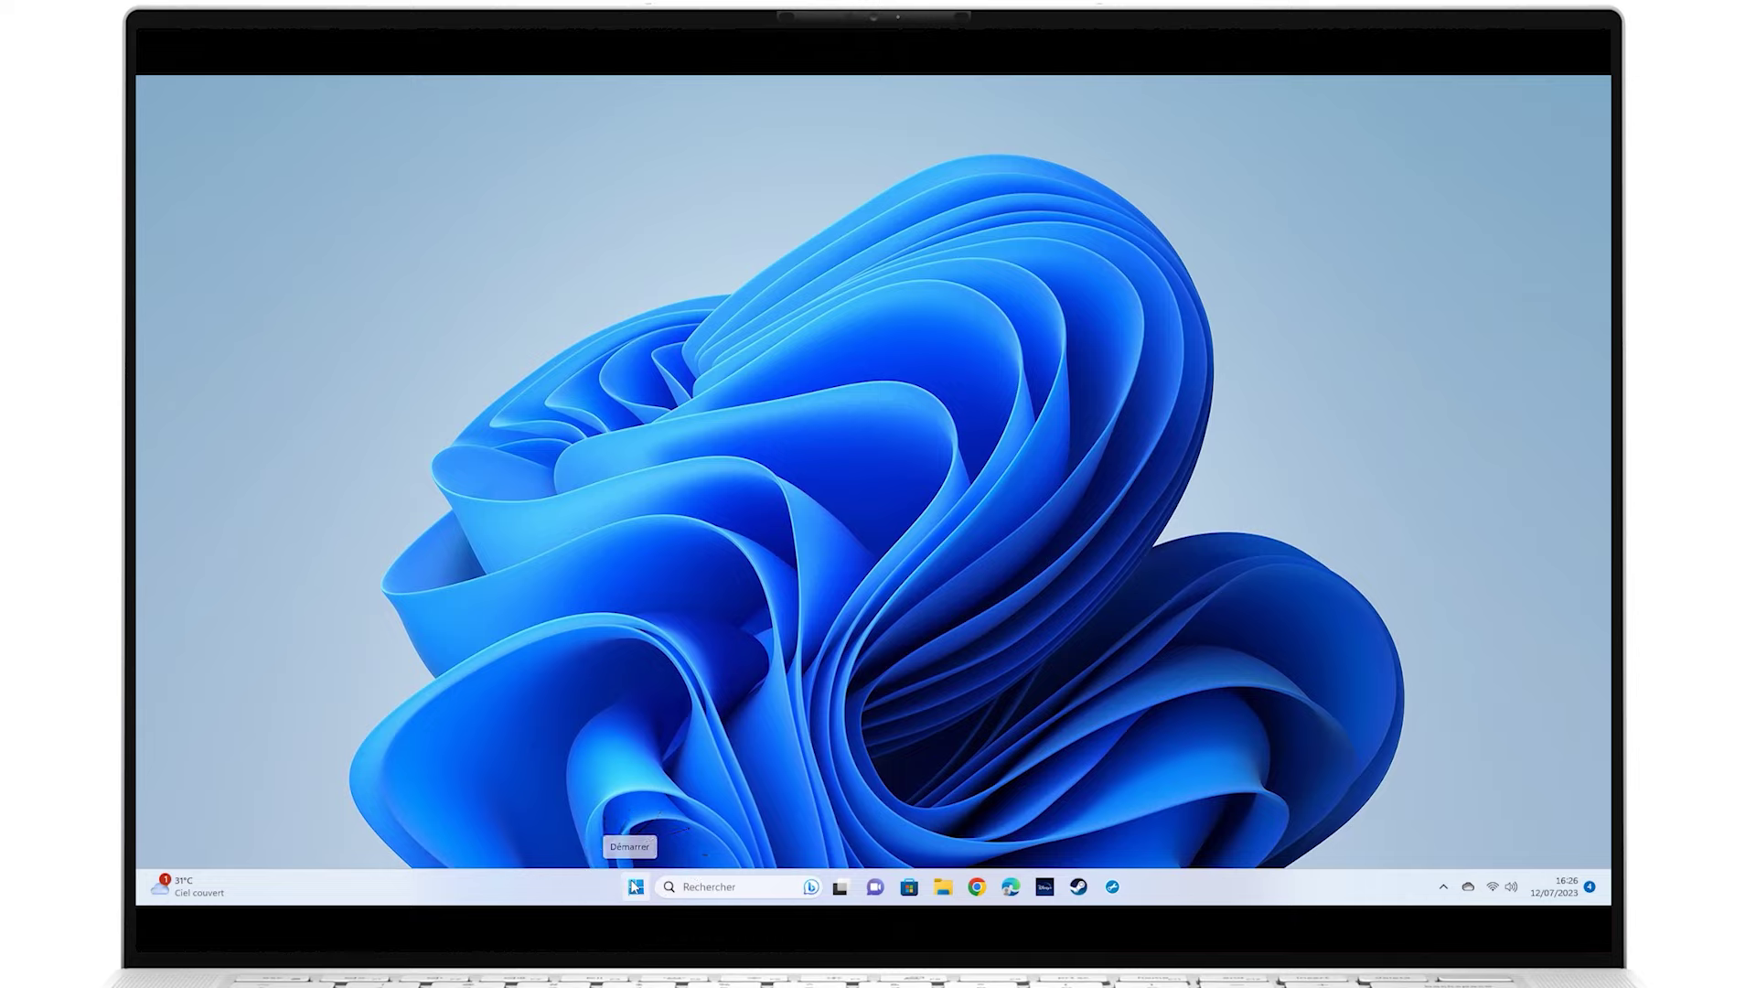
- Open Disk Management and shrink the JEUX (D:) volume on Disk 0 by 476870 MB
right_click(634, 886)
click(685, 595)
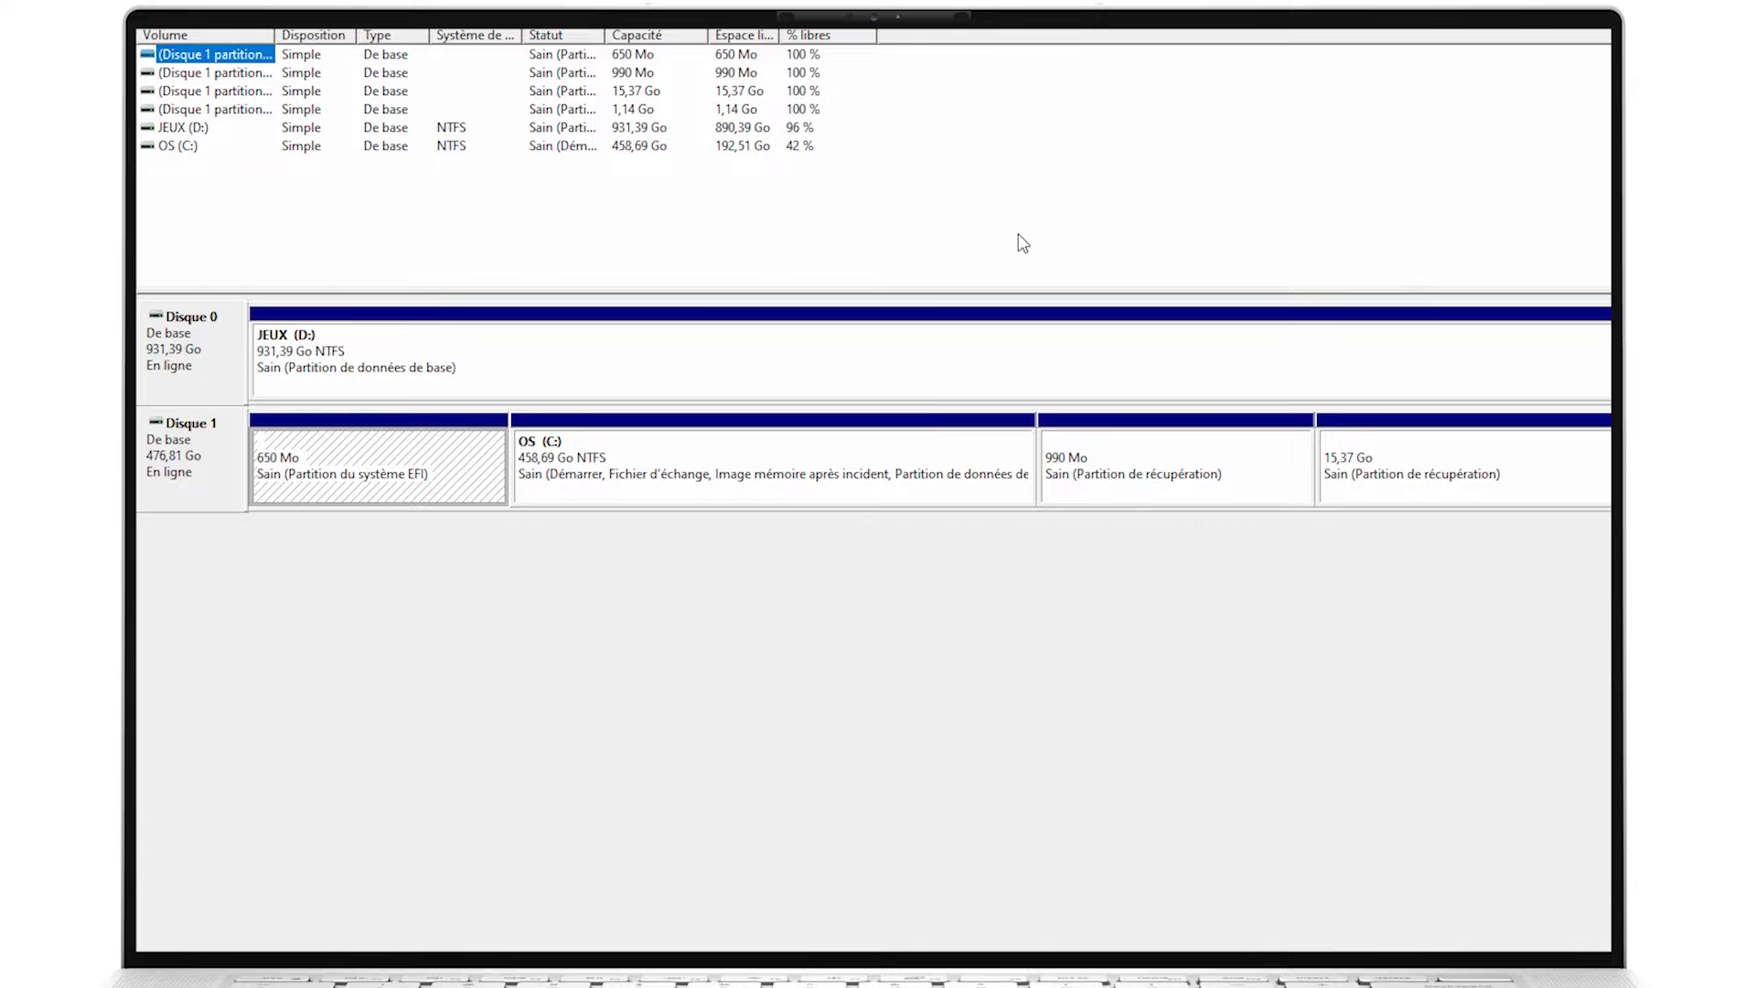
right_click(1085, 362)
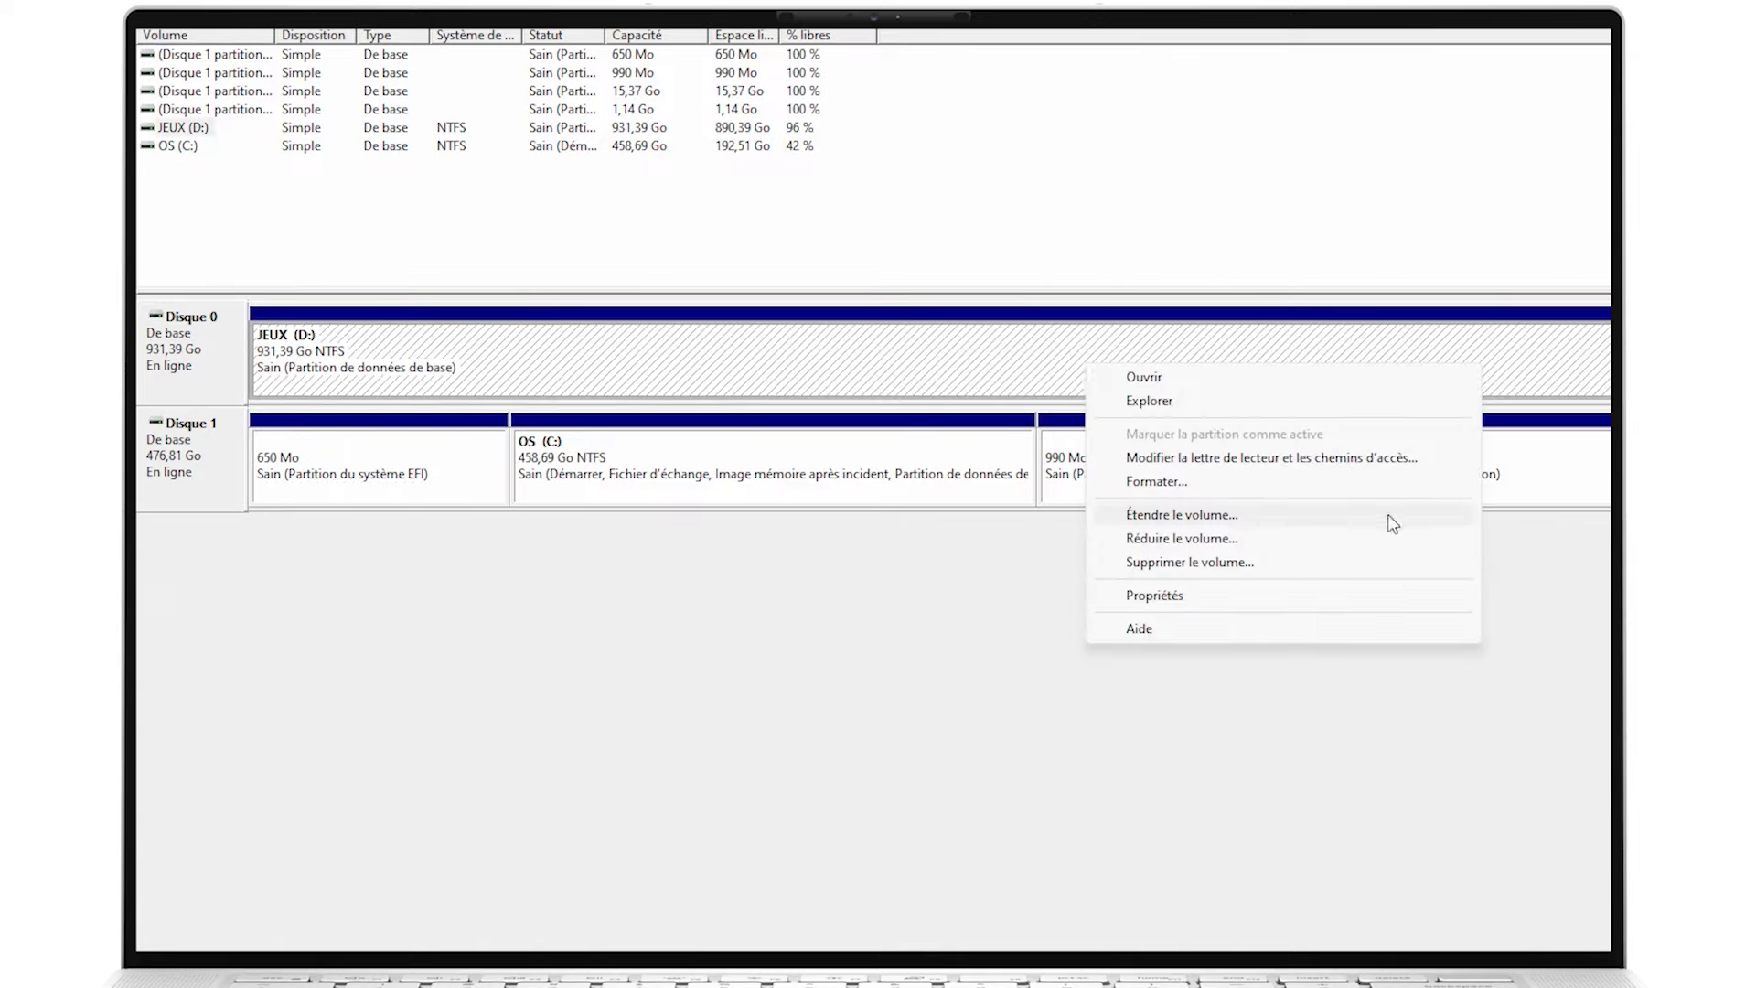
click(1383, 546)
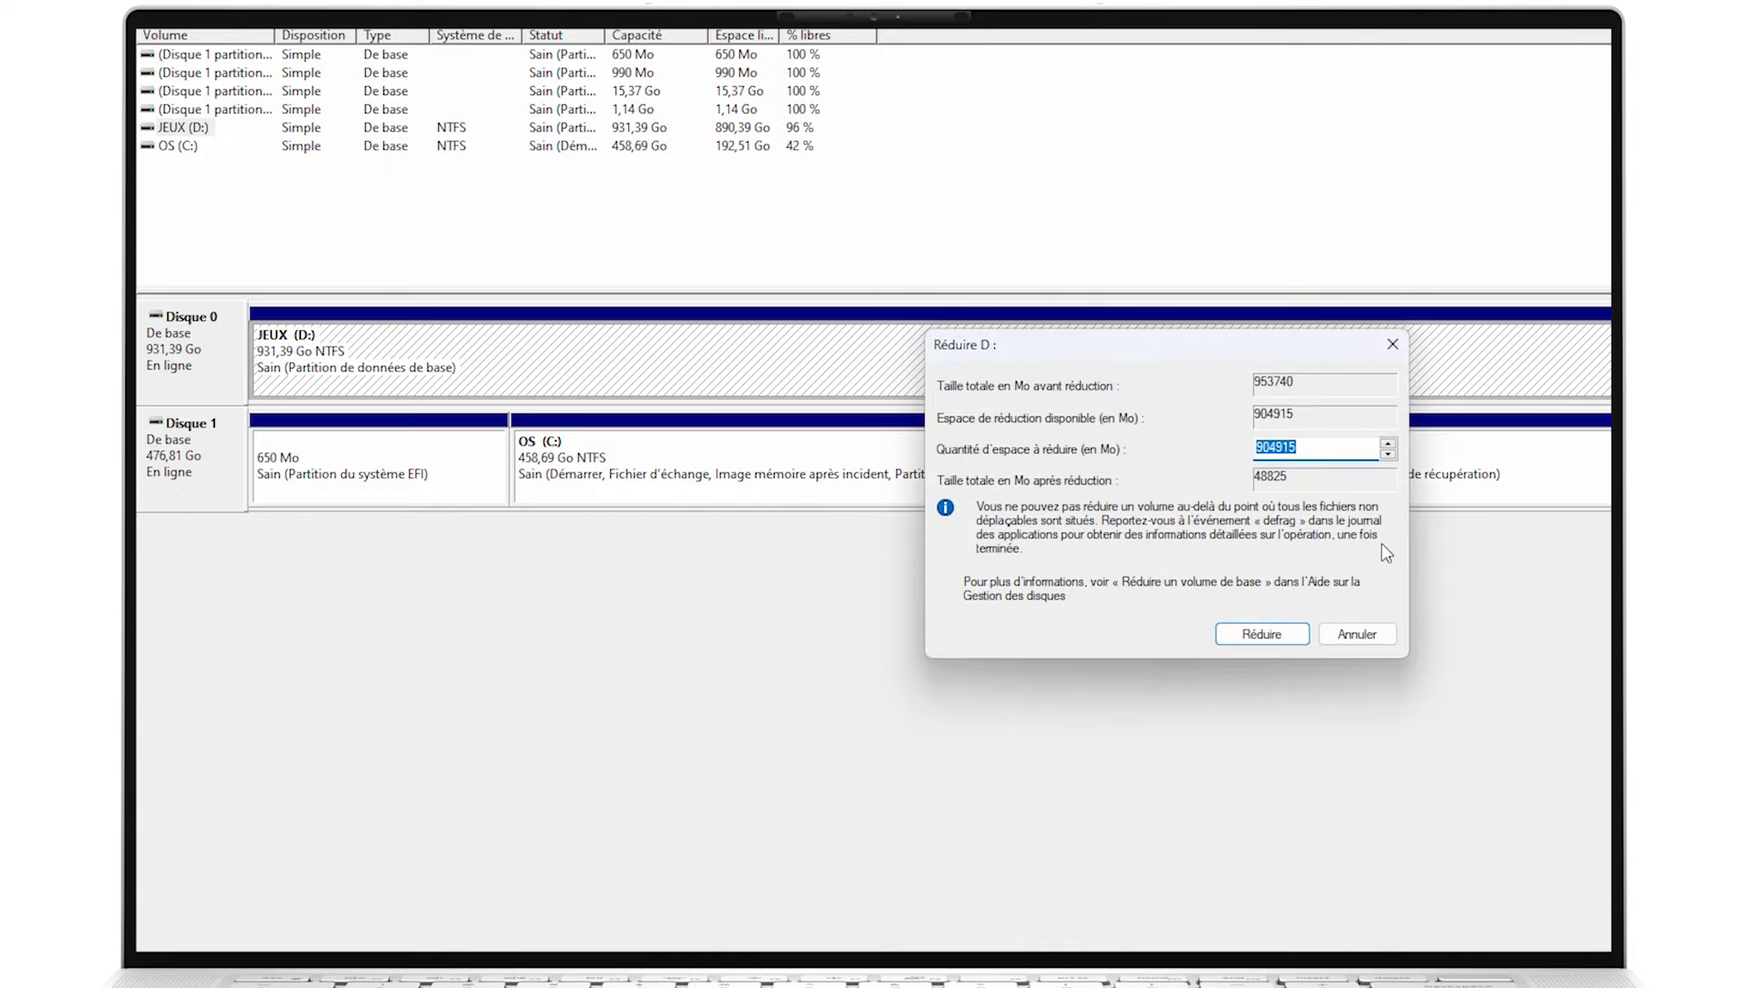
key(Home)
double_click(1282, 449)
text(476870)
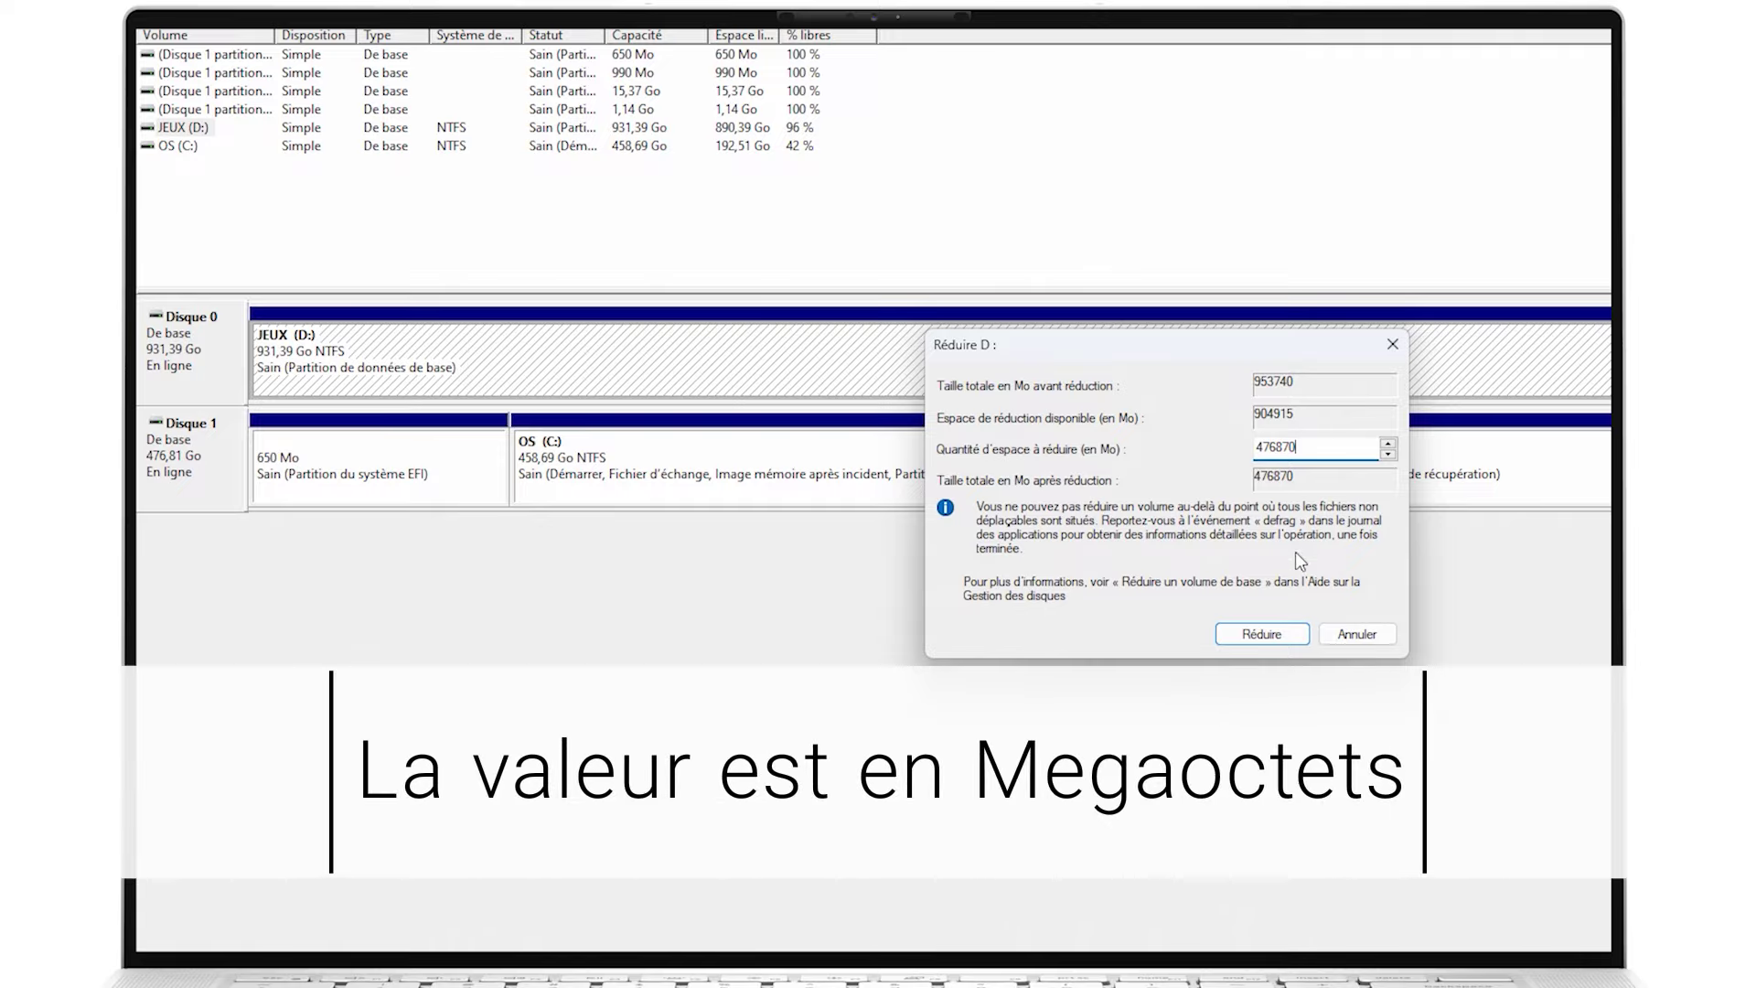
click(1295, 639)
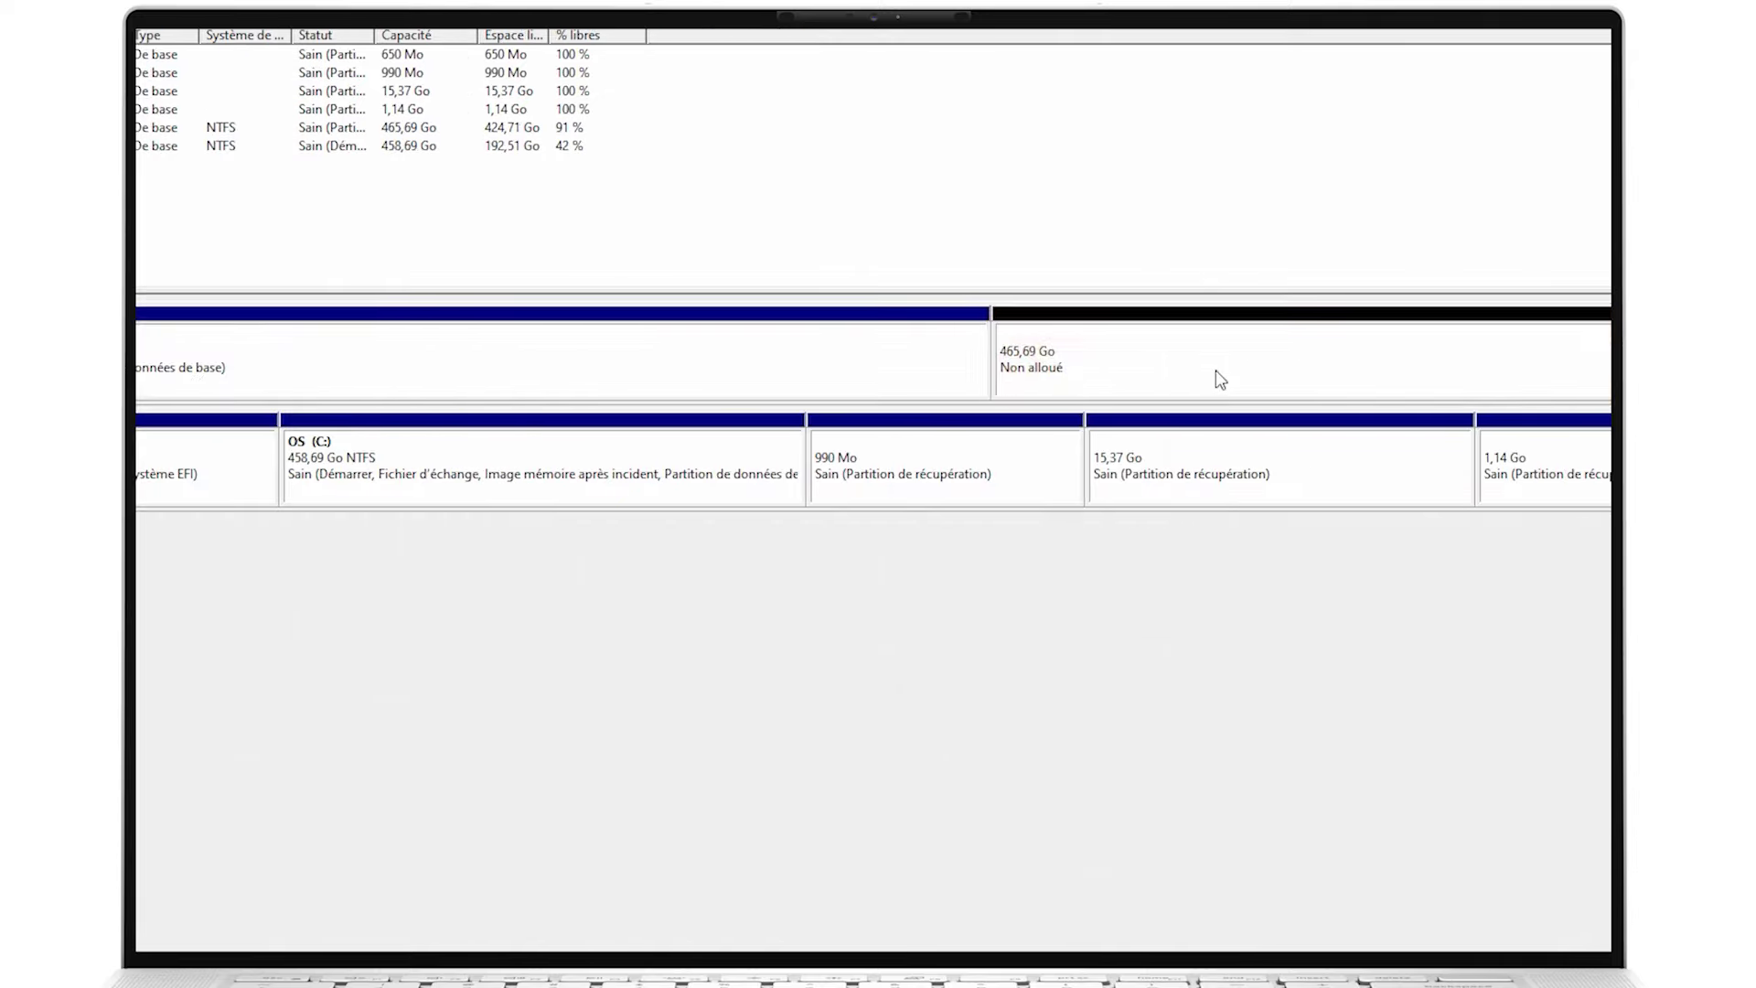
- Set up a new simple volume in Disk 0's unallocated space, using the full 476869 MB and drive letter E
click(1220, 374)
right_click(1220, 374)
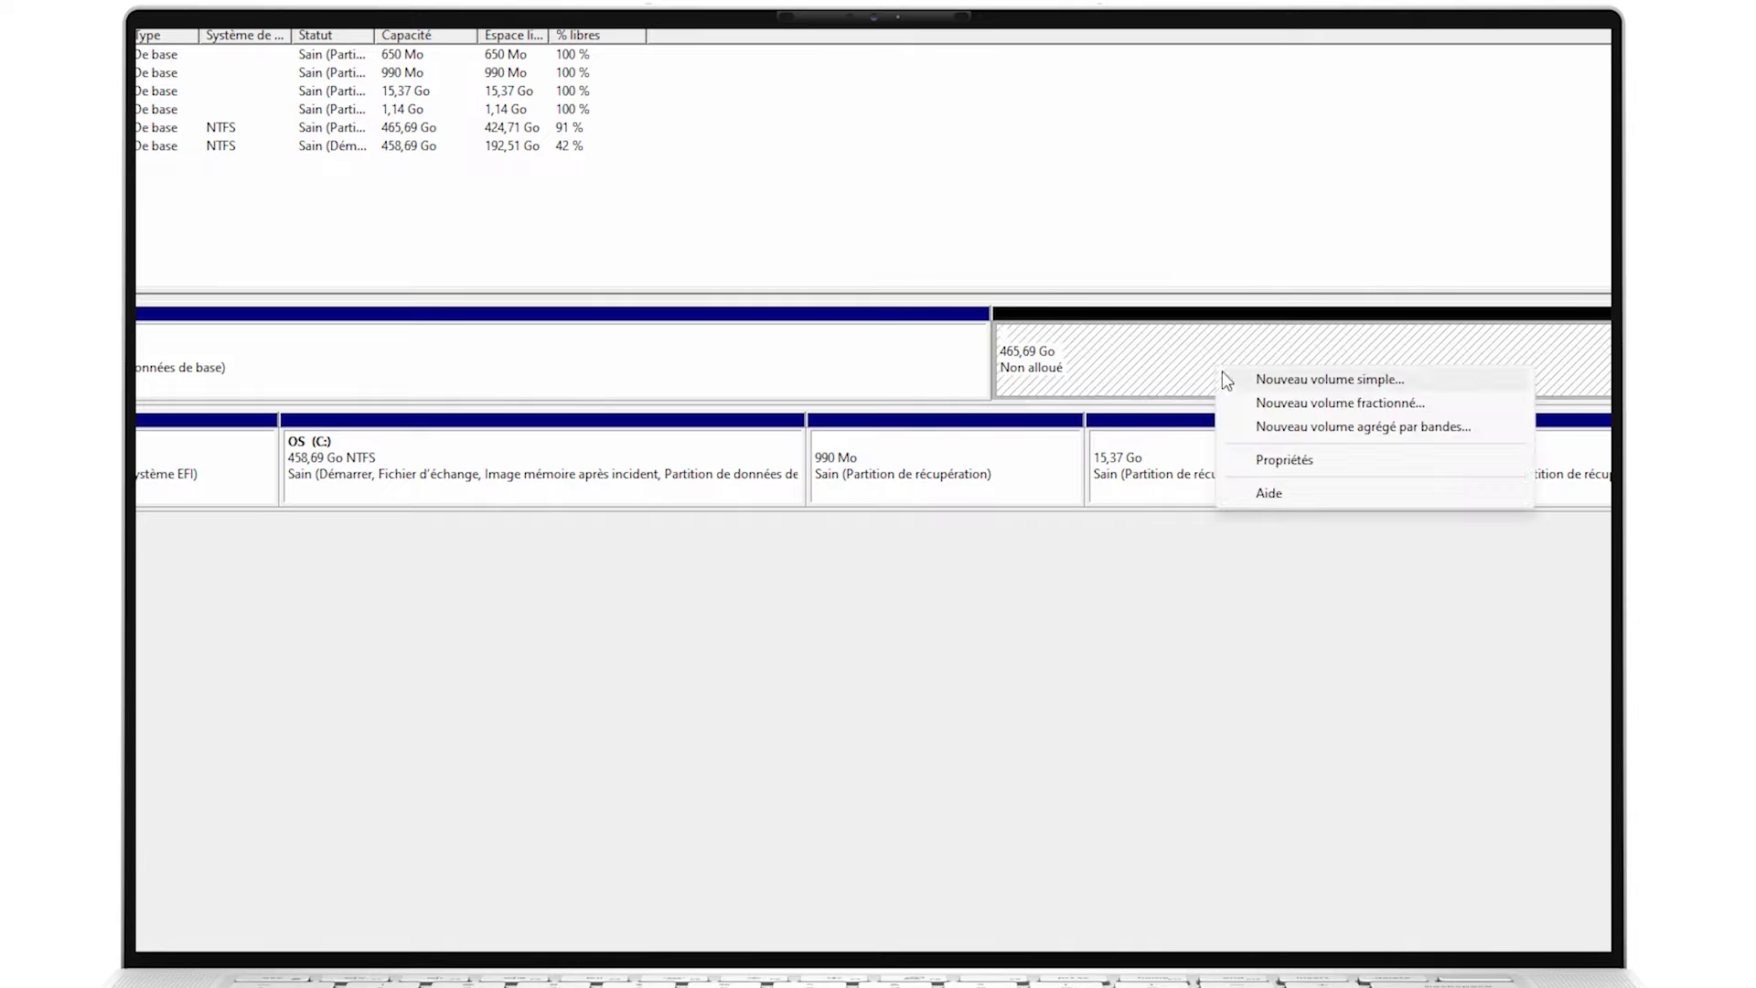
click(1492, 383)
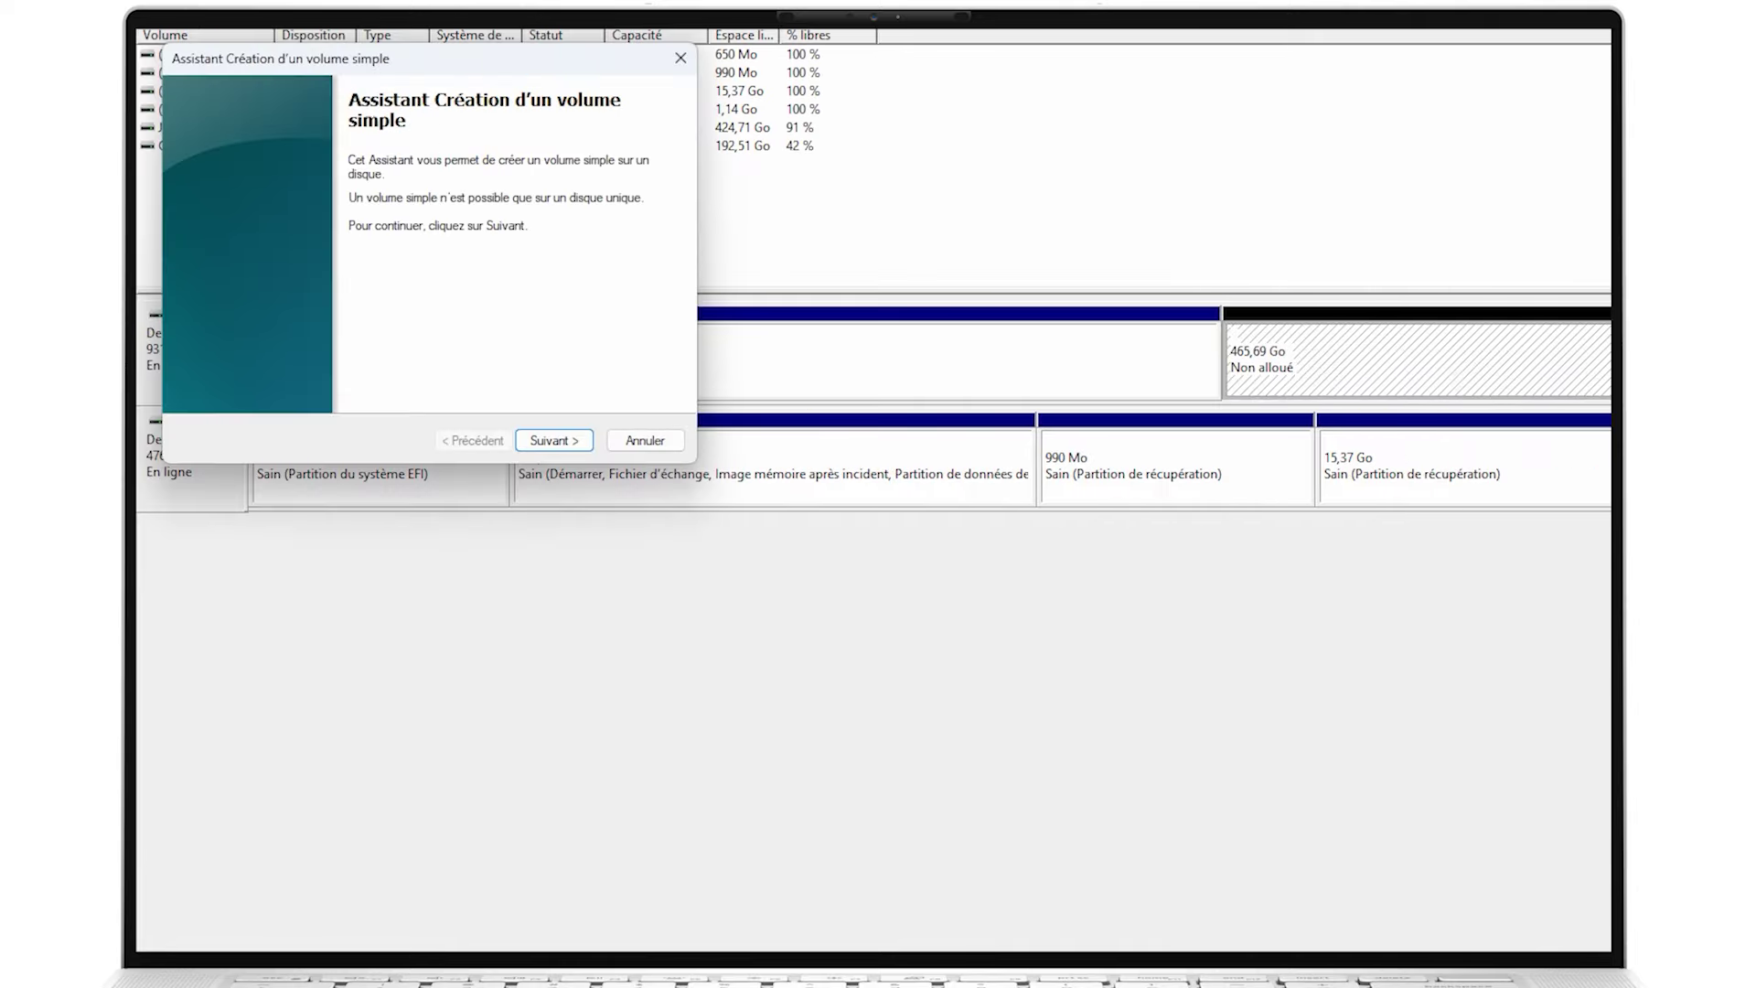
click(576, 449)
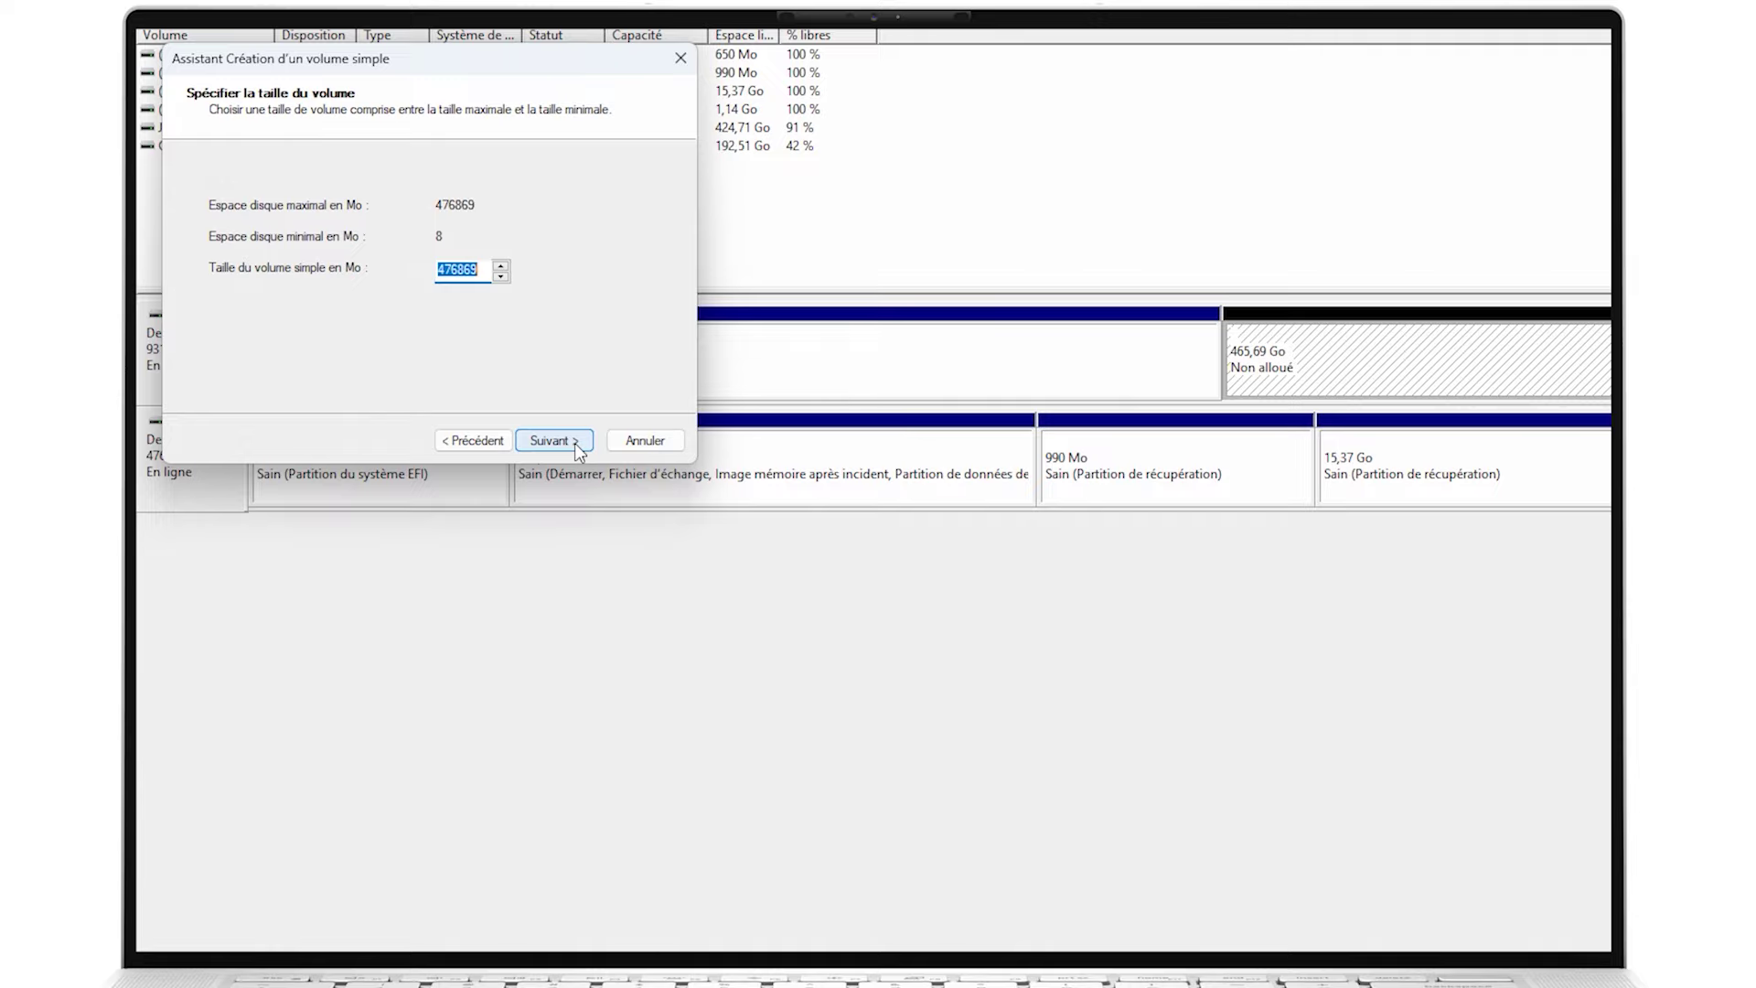
click(553, 440)
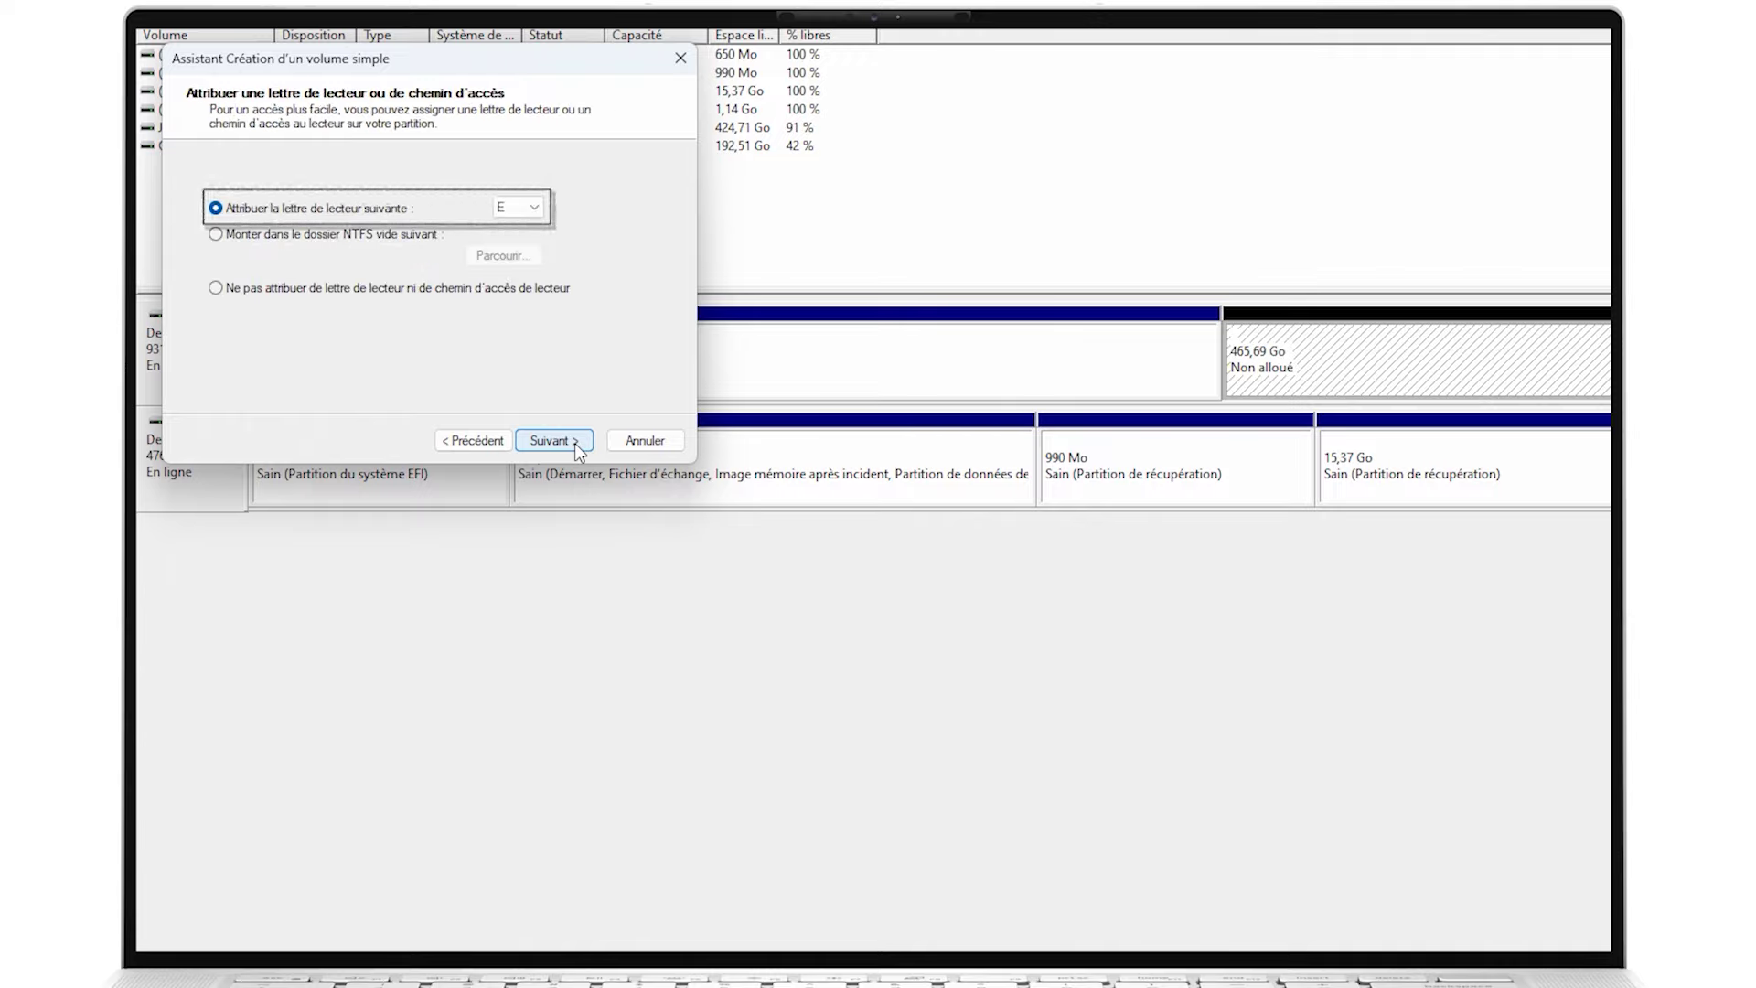
click(574, 443)
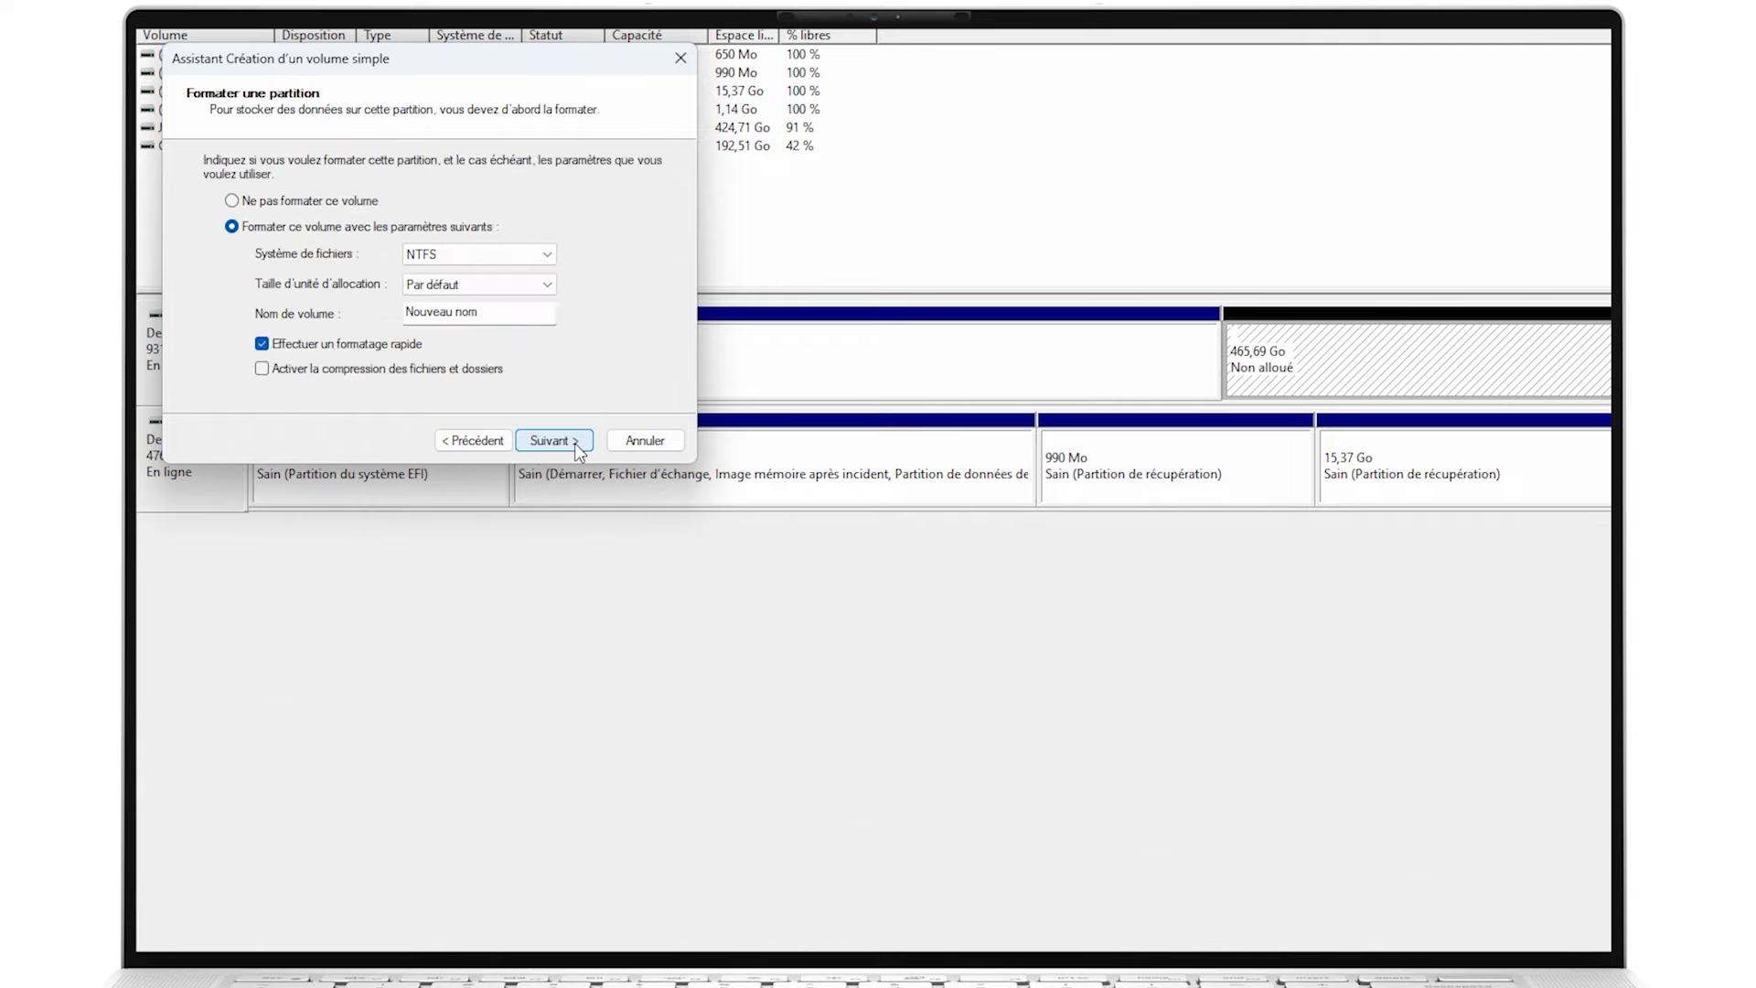
- Name the new volume DONNEES and create it with NTFS, default allocation unit size and quick format
click(535, 314)
key(BackSpace)
key(BackSpace)
key(BackSpace)
key(BackSpace)
key(BackSpace)
key(BackSpace)
key(BackSpace)
key(BackSpace)
key(BackSpace)
key(BackSpace)
key(BackSpace)
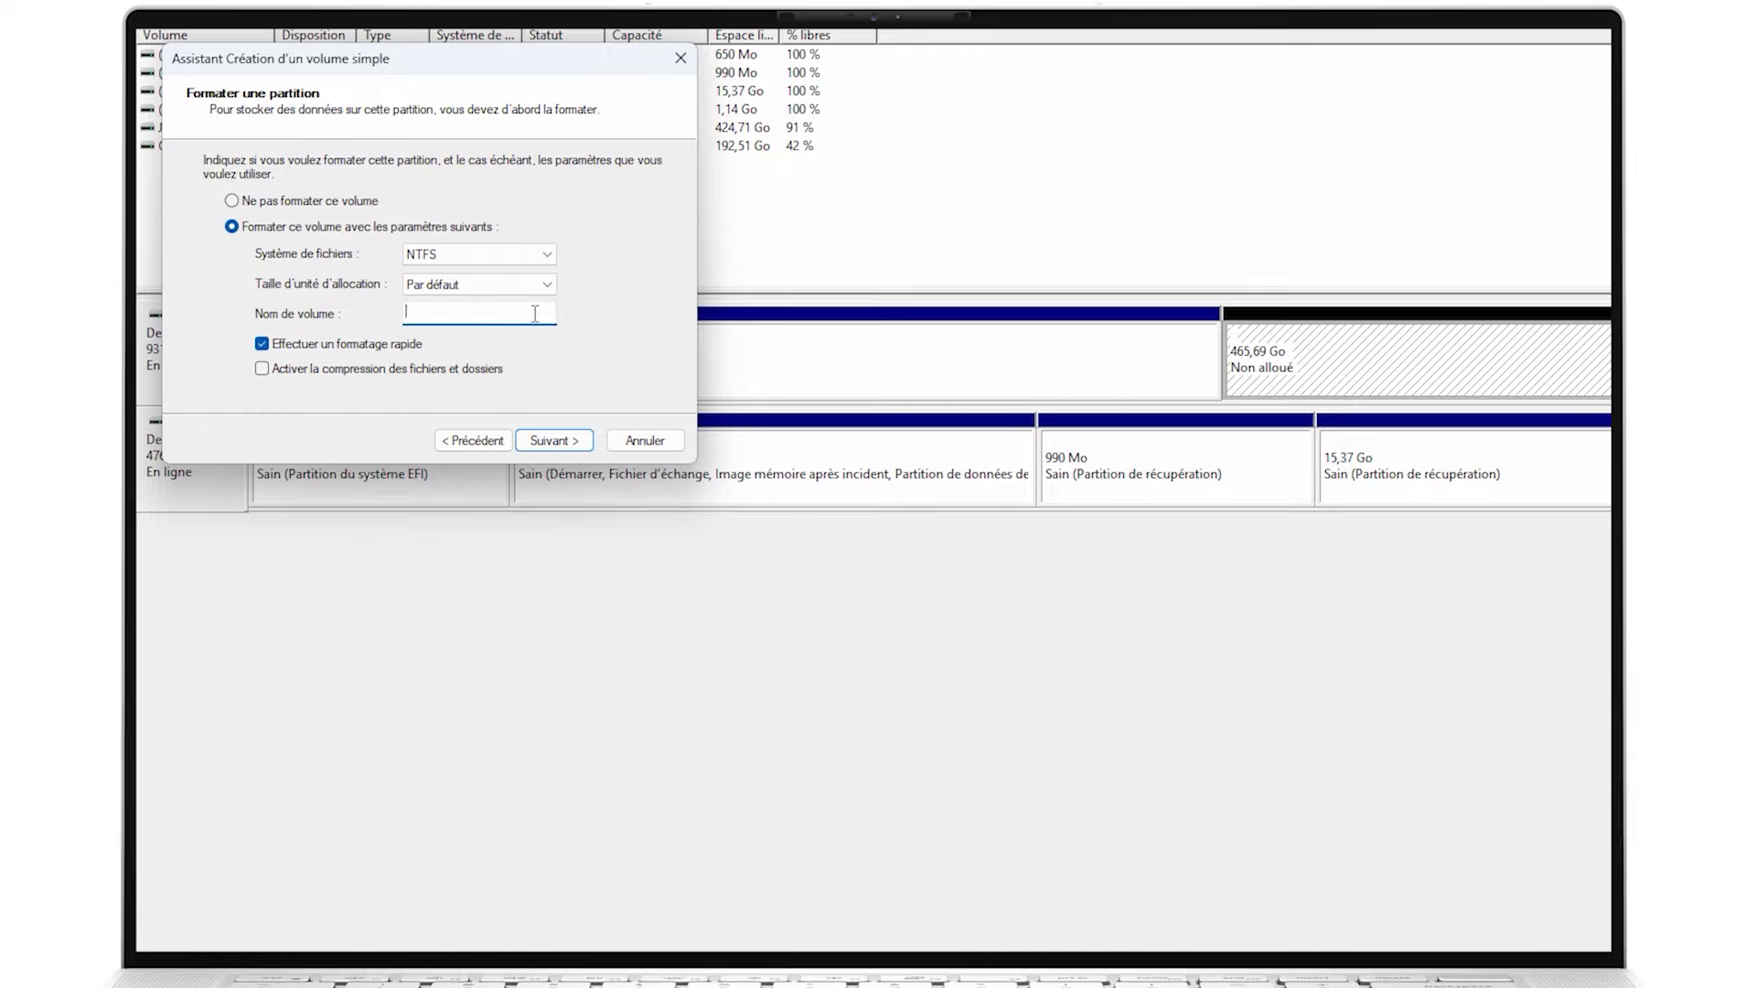
text(DONNEES)
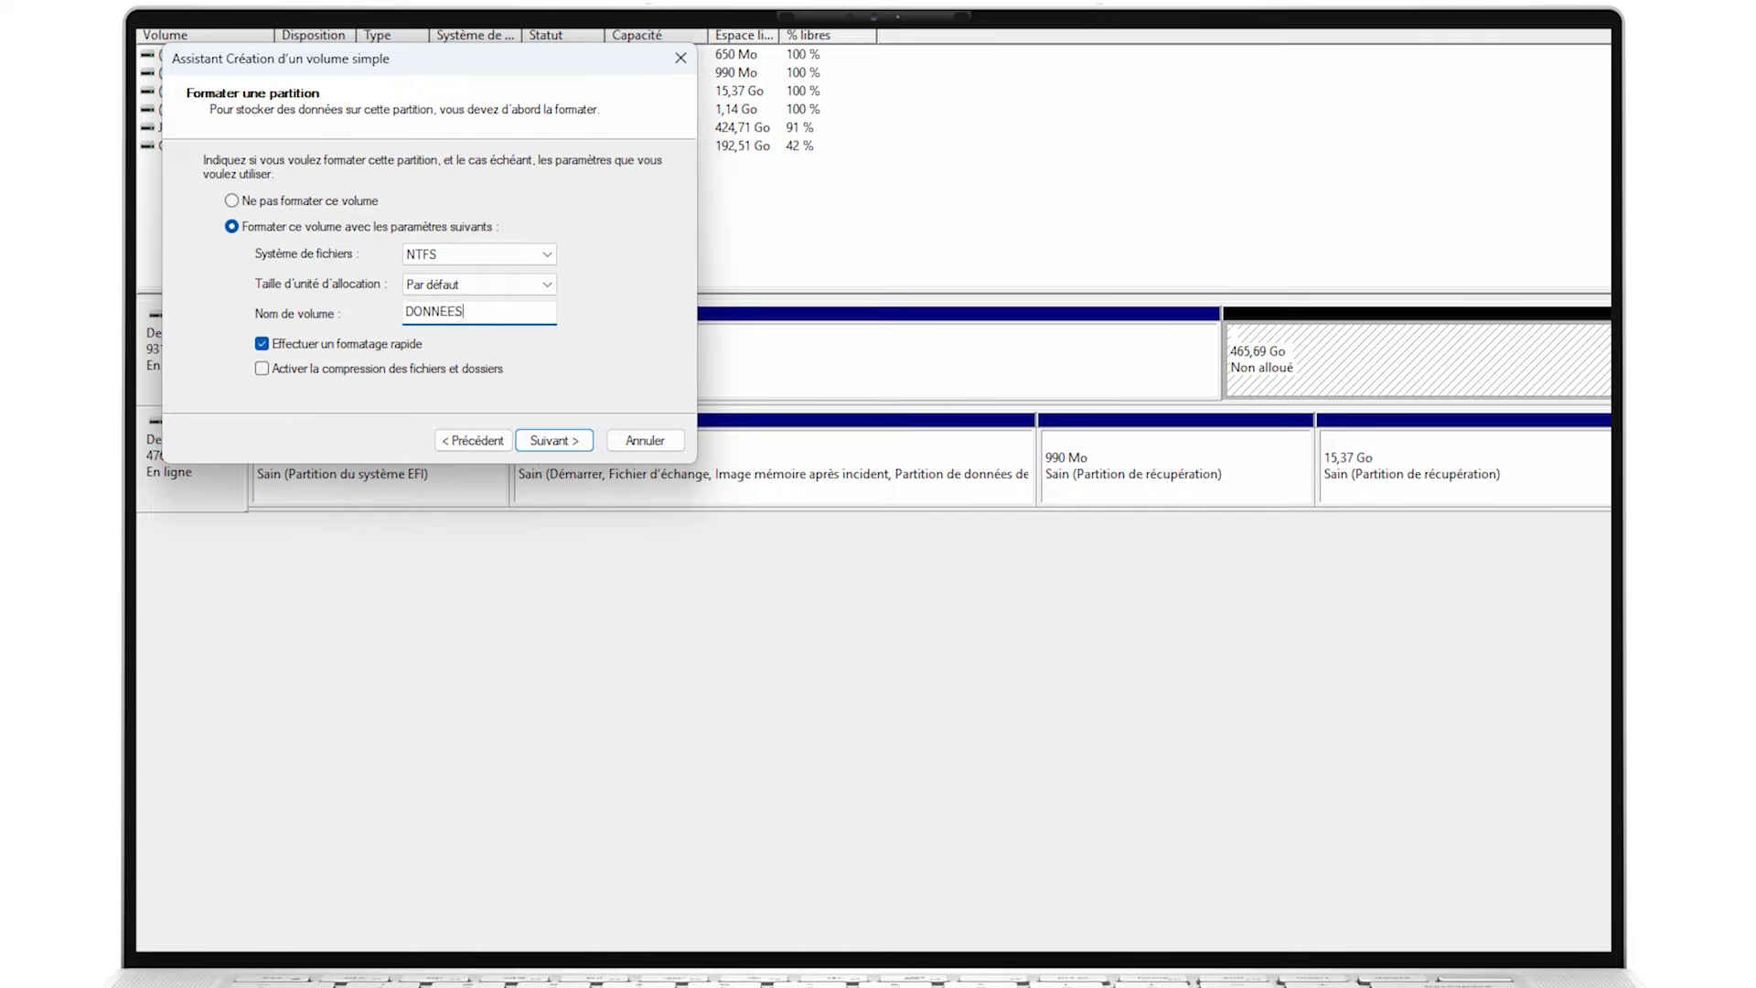
click(583, 447)
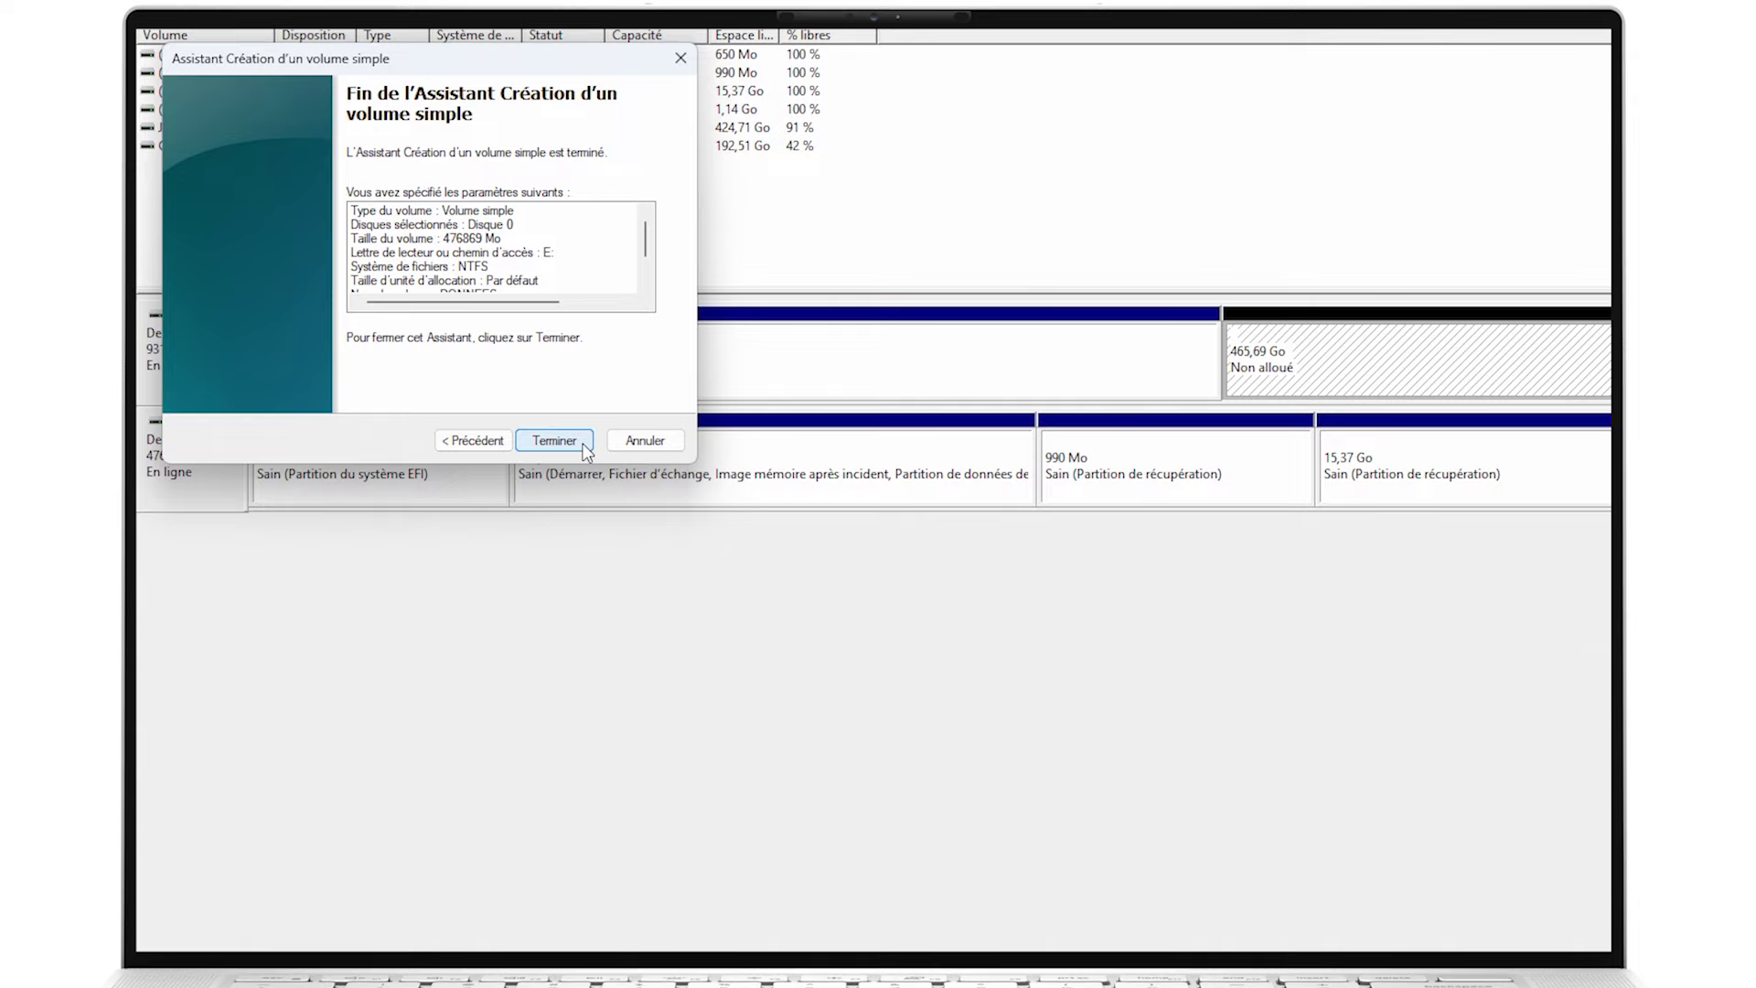
click(580, 443)
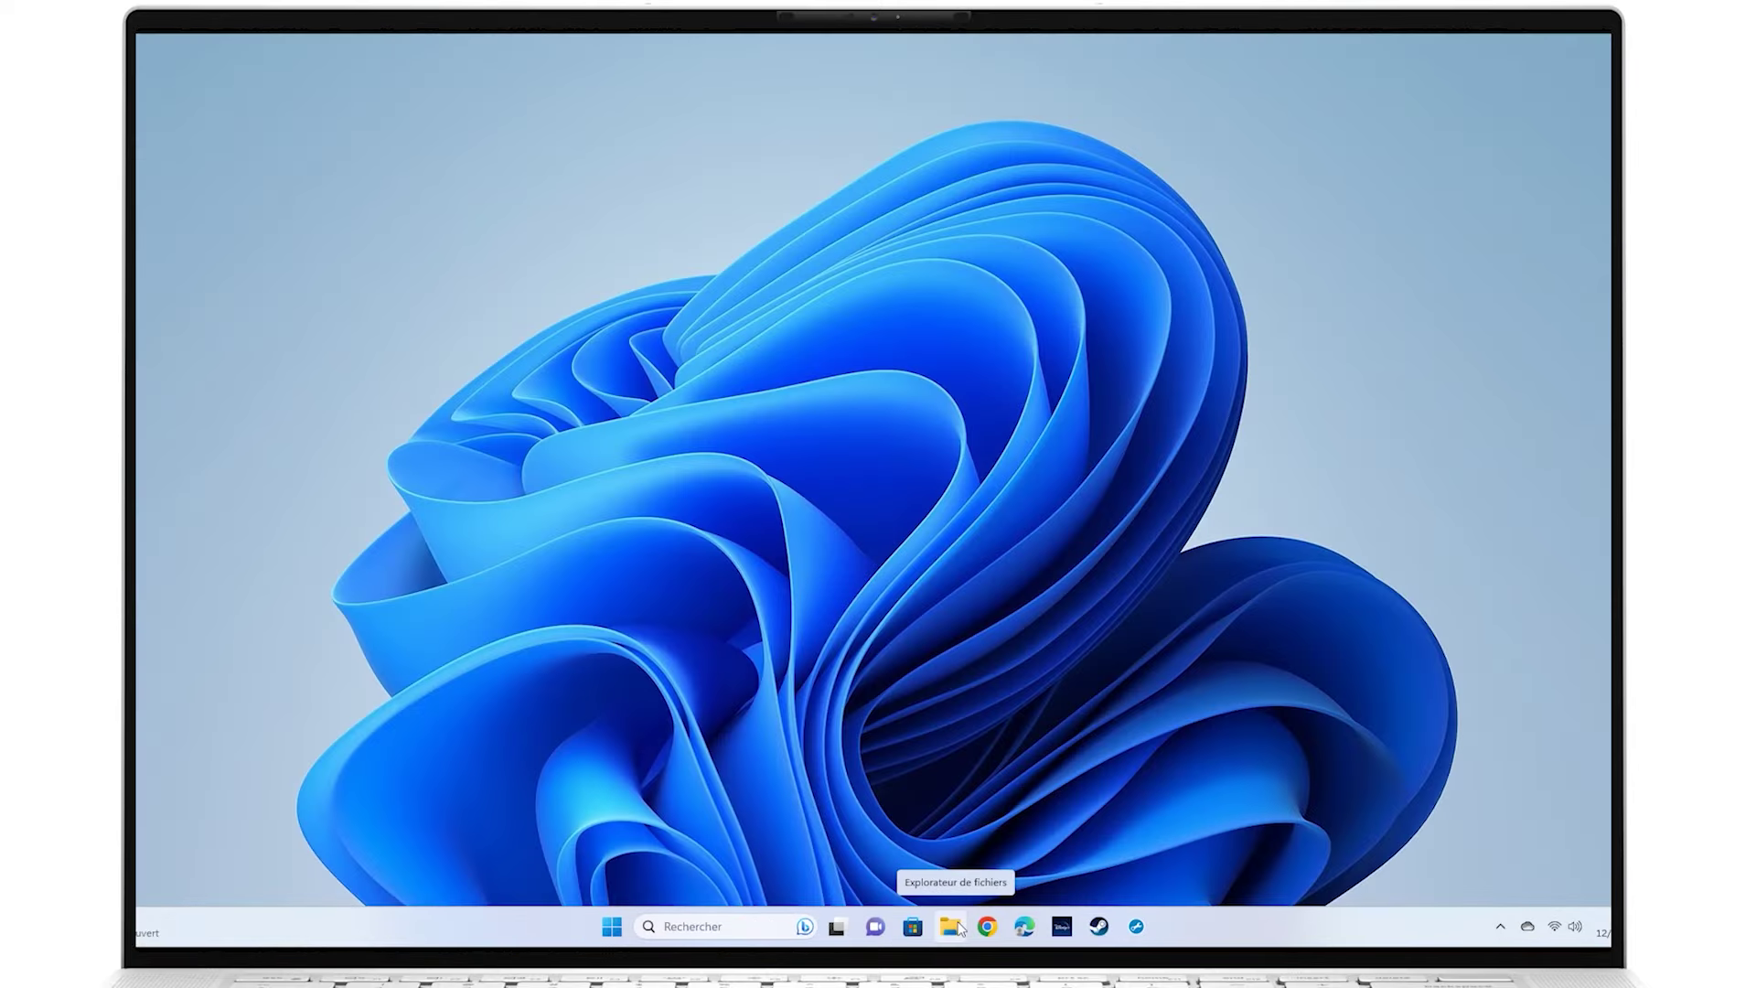
- Switch to File Explorer and open the DONNEES (E:) drive
click(951, 927)
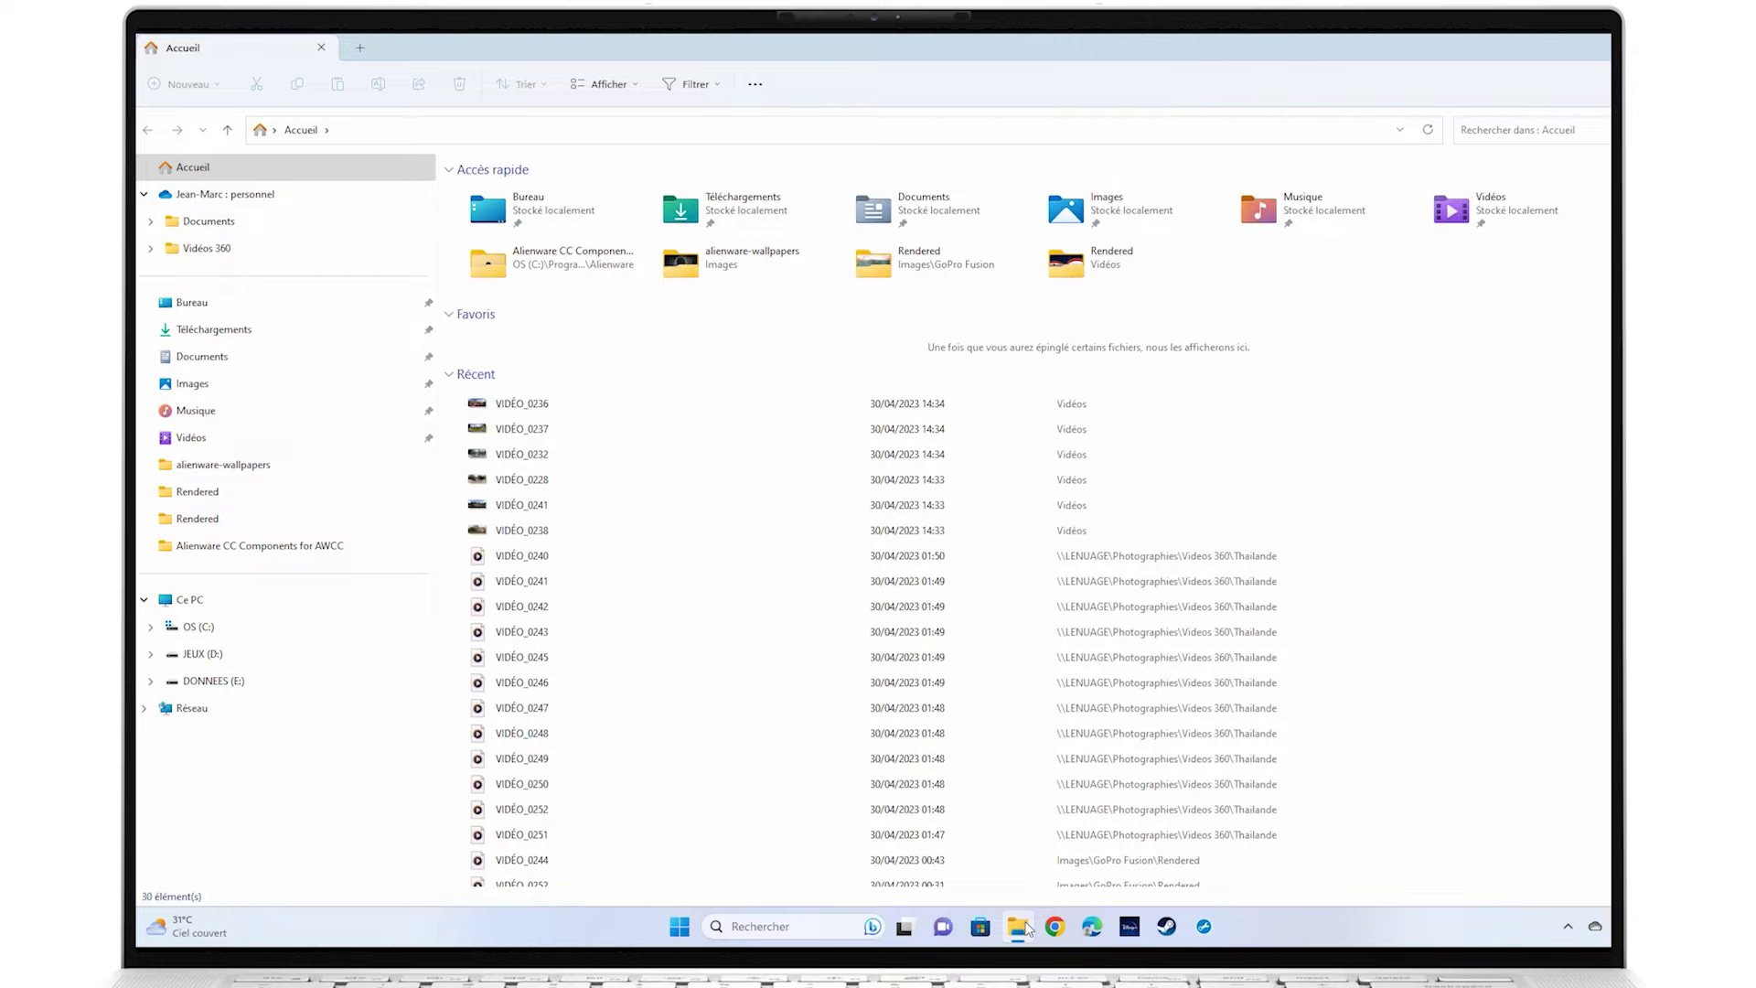
click(311, 684)
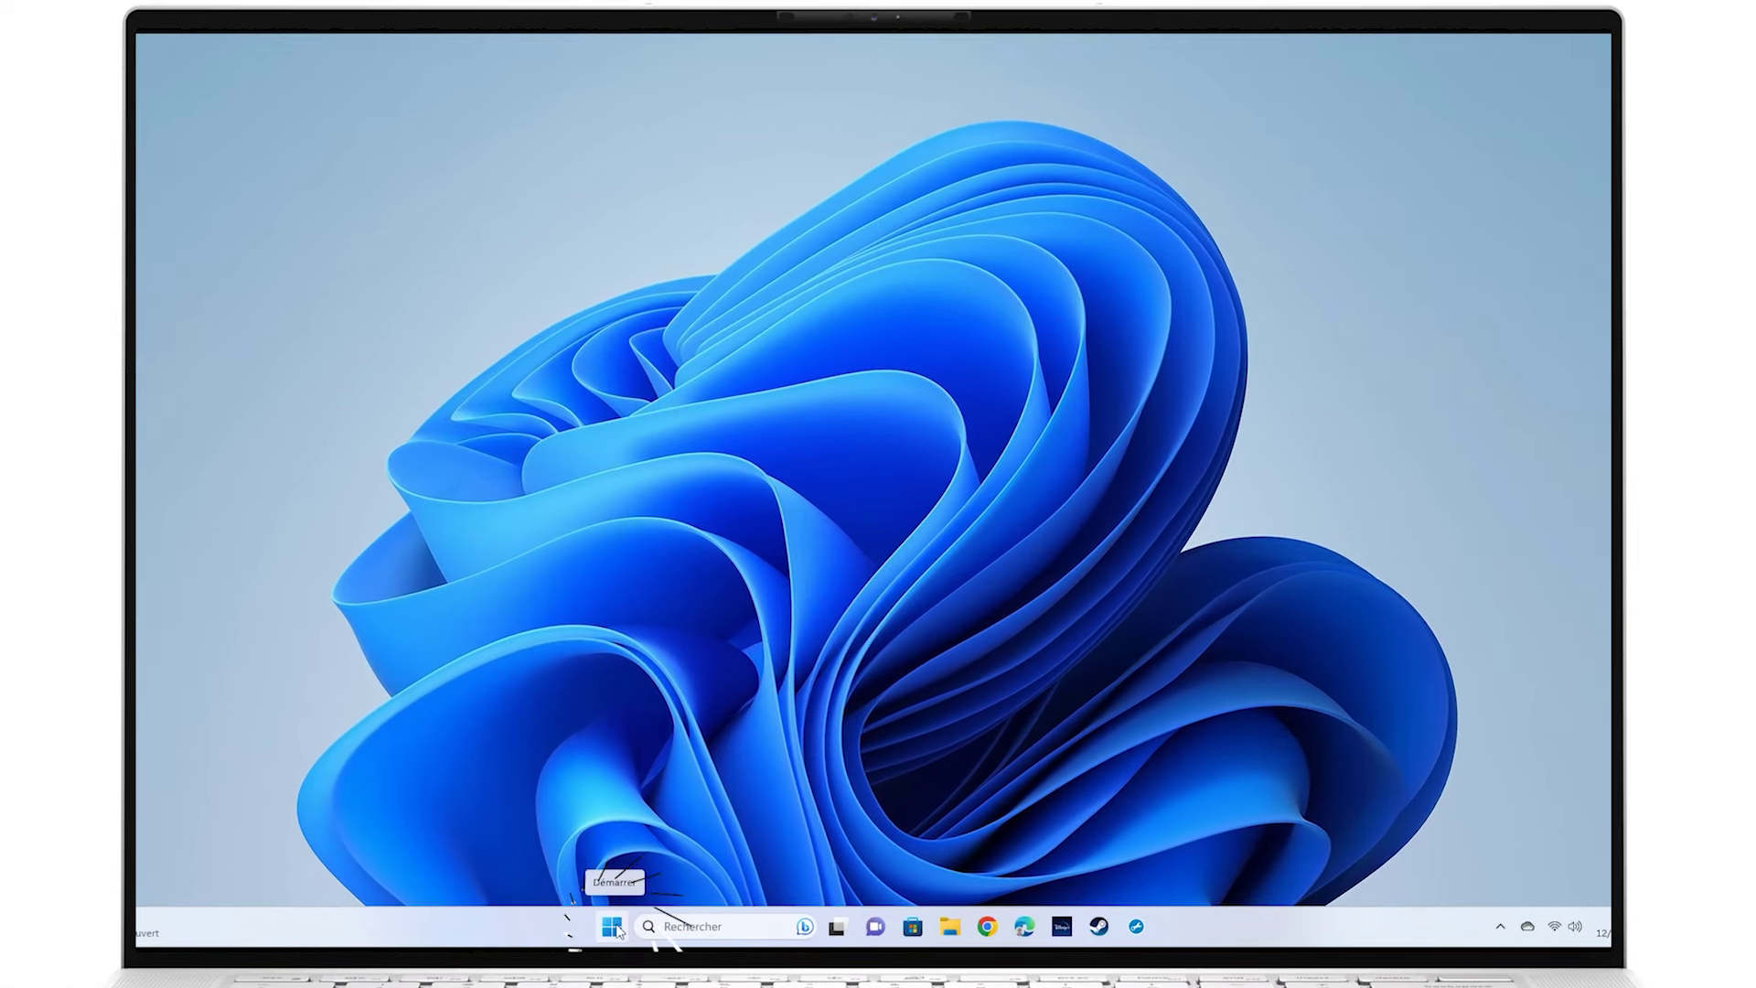
- Reopen Disk Management and delete the DONNEES (E:) volume, accepting the loss of its data
right_click(612, 926)
click(667, 605)
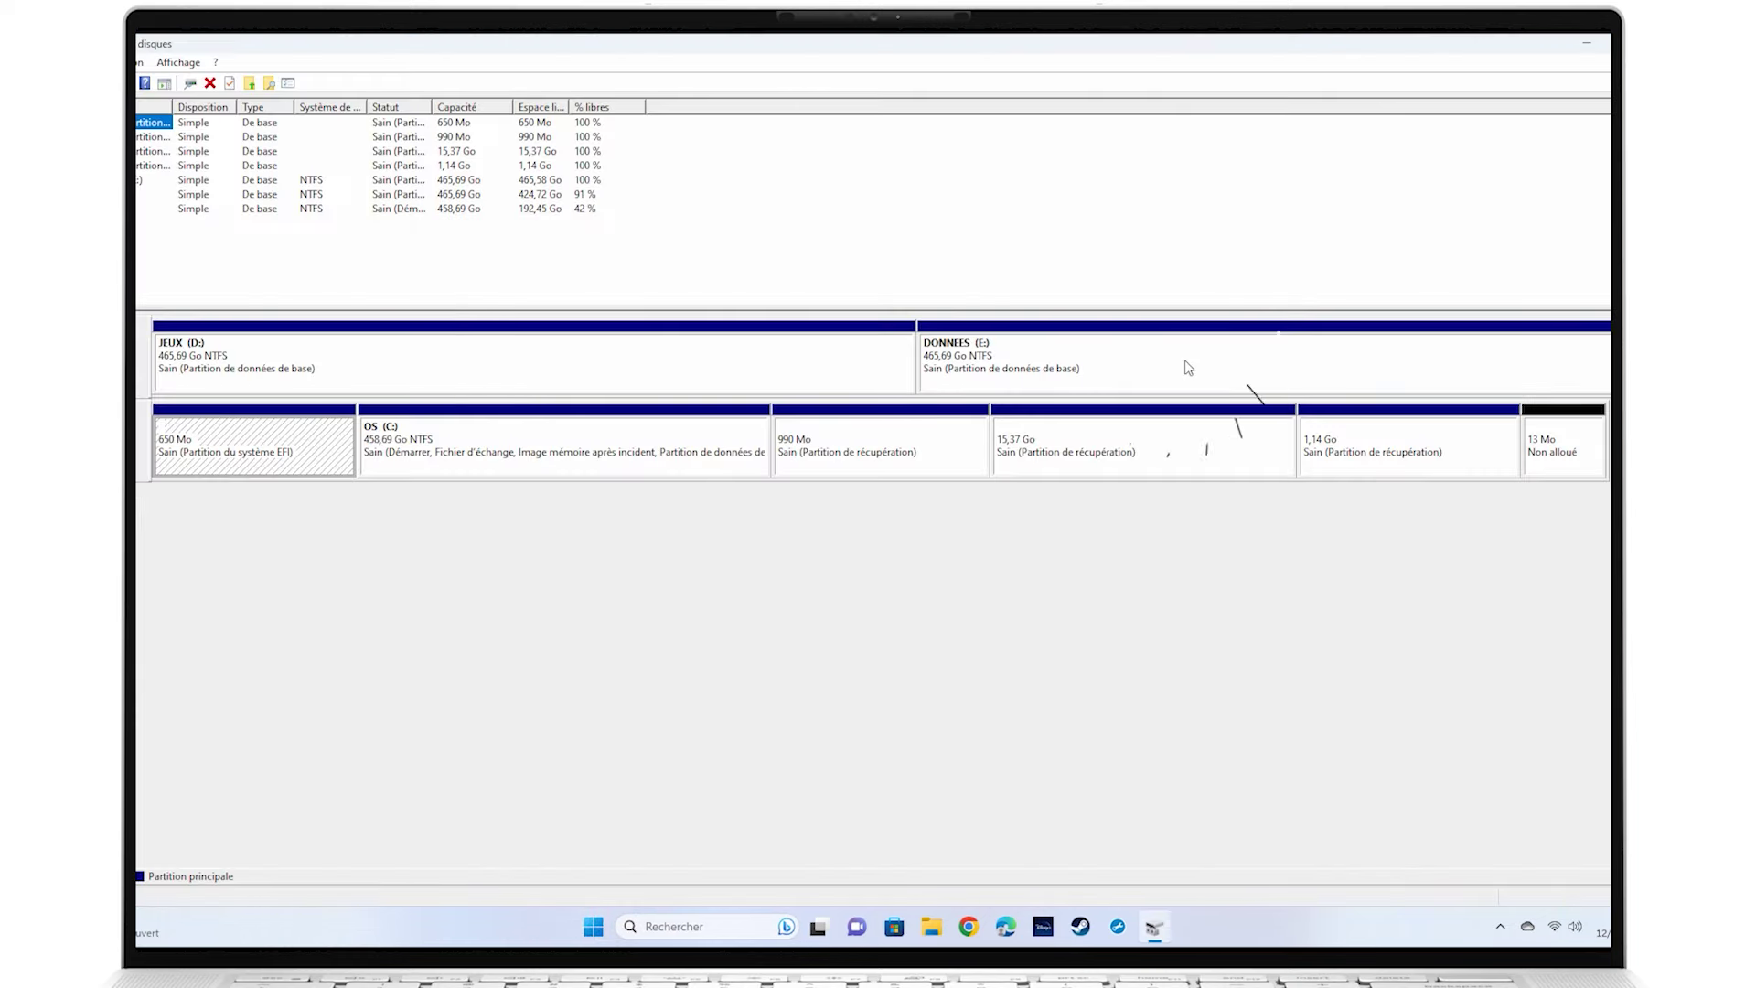
right_click(1188, 367)
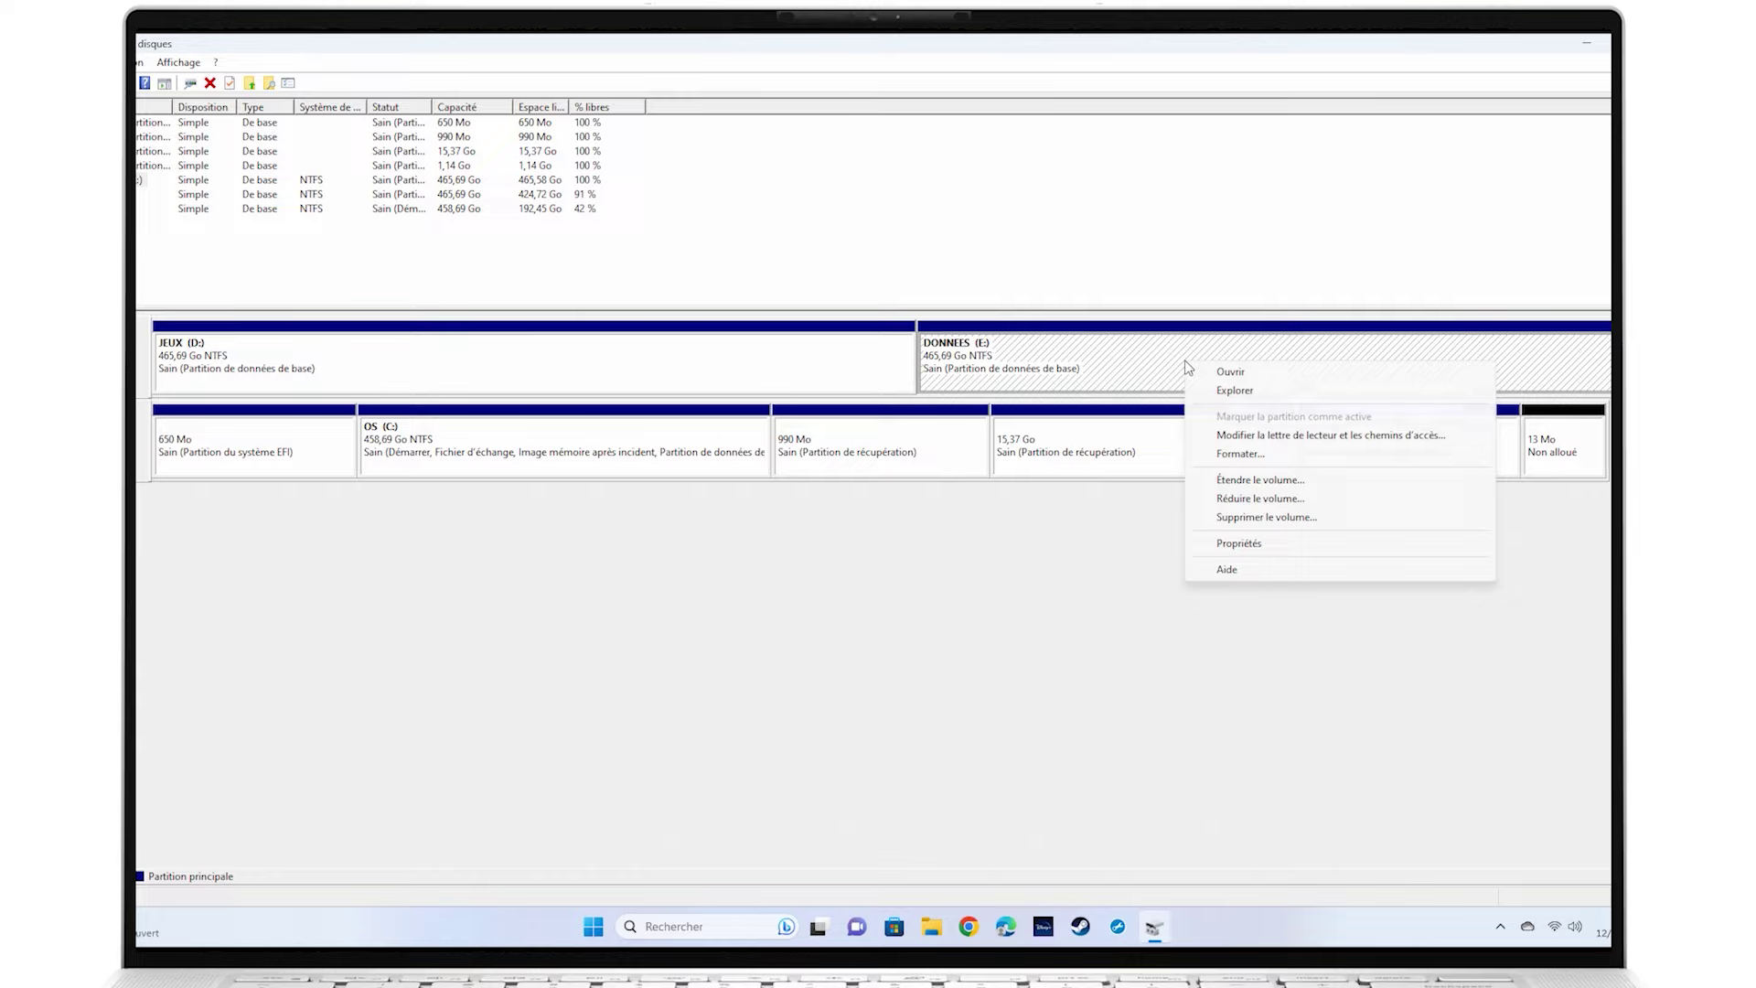
click(1379, 522)
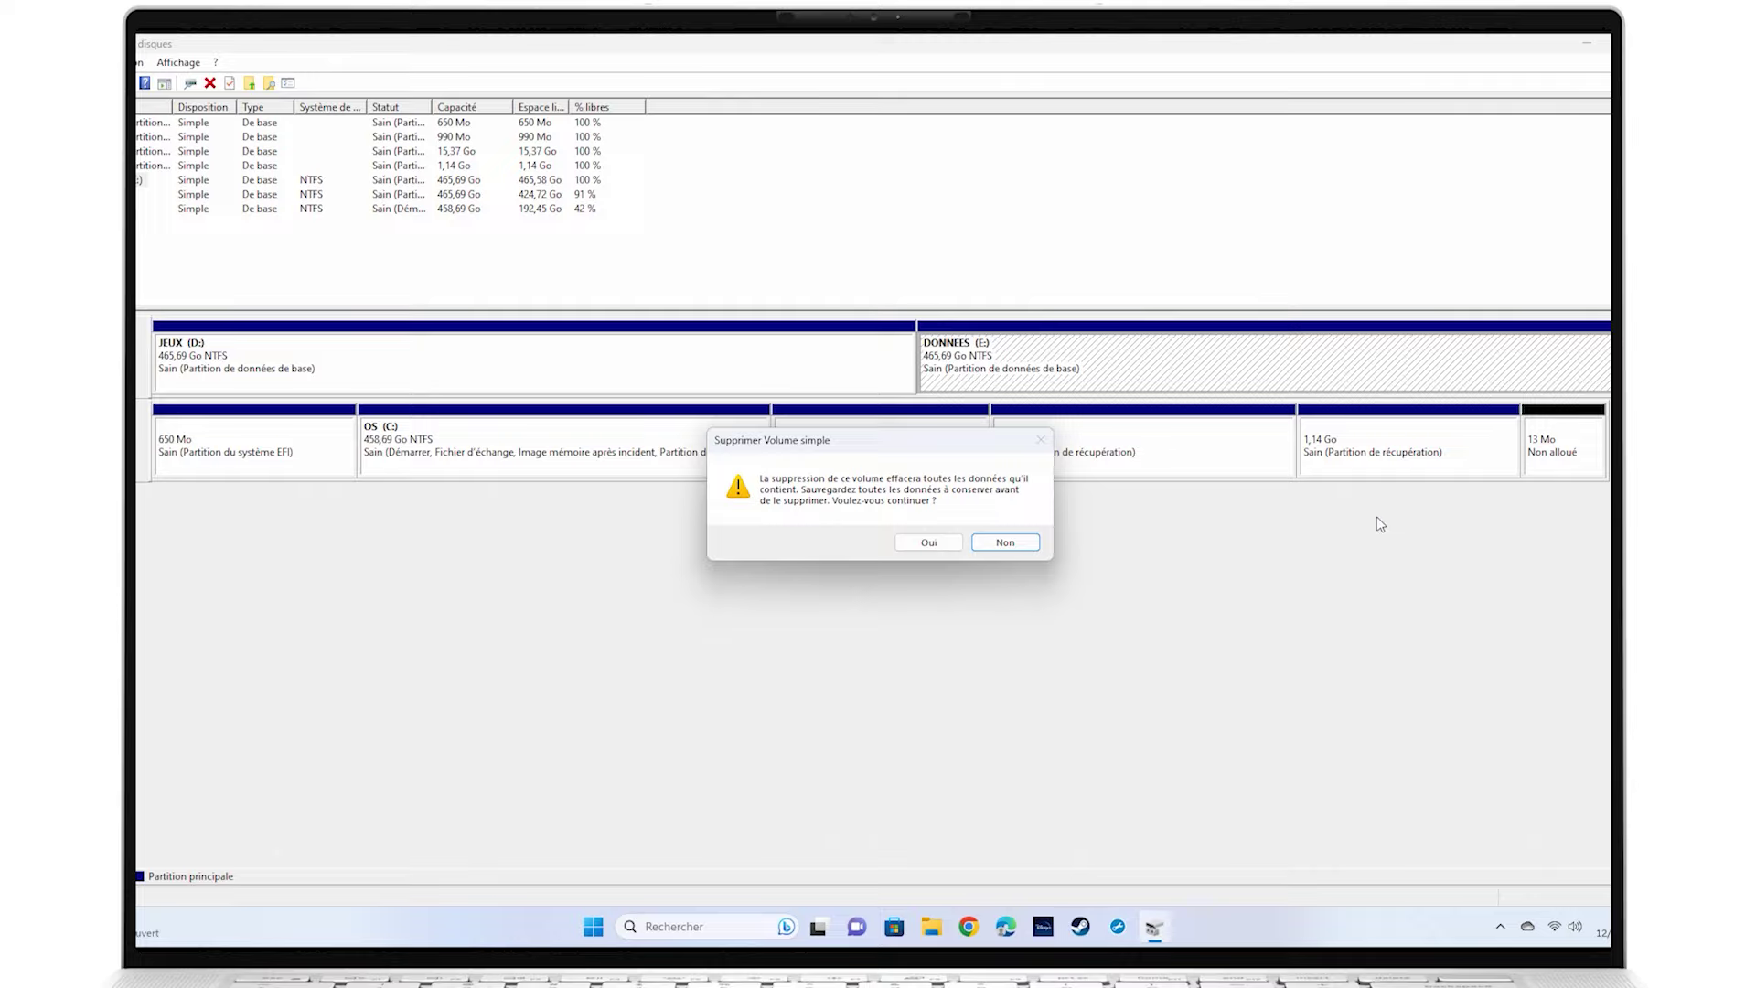
click(928, 543)
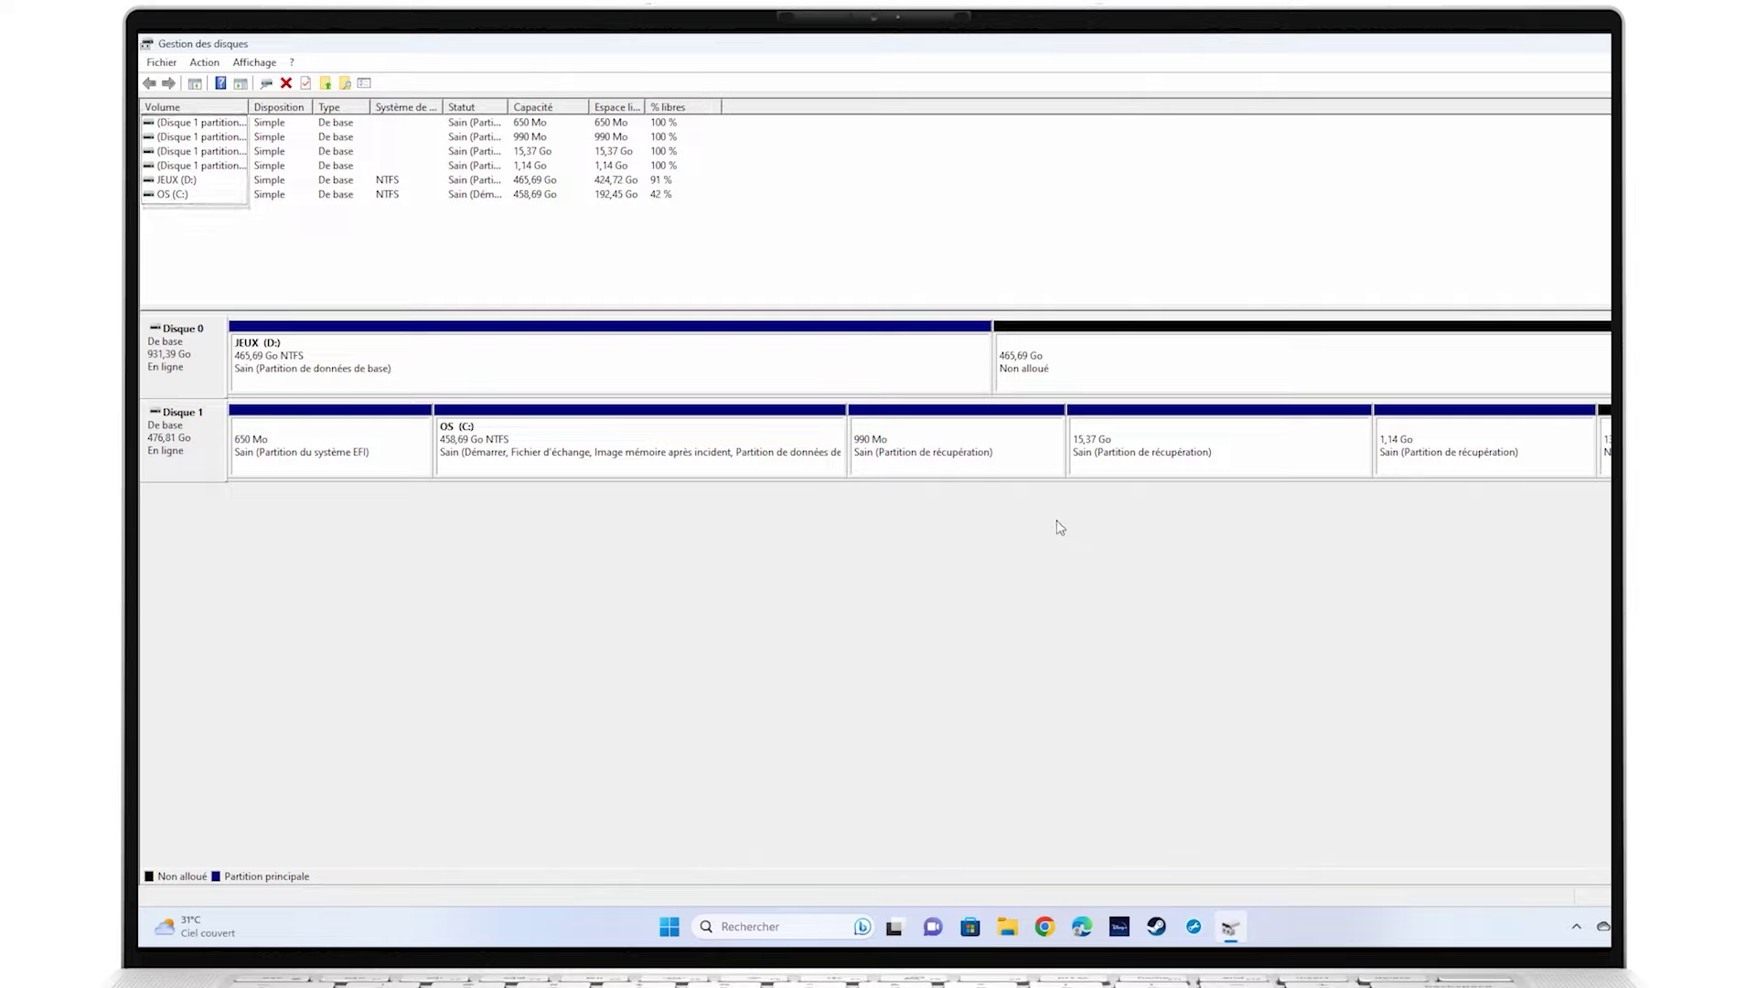
- Start extending the JEUX (D:) volume into the unallocated space beside it on Disk 0
click(1152, 358)
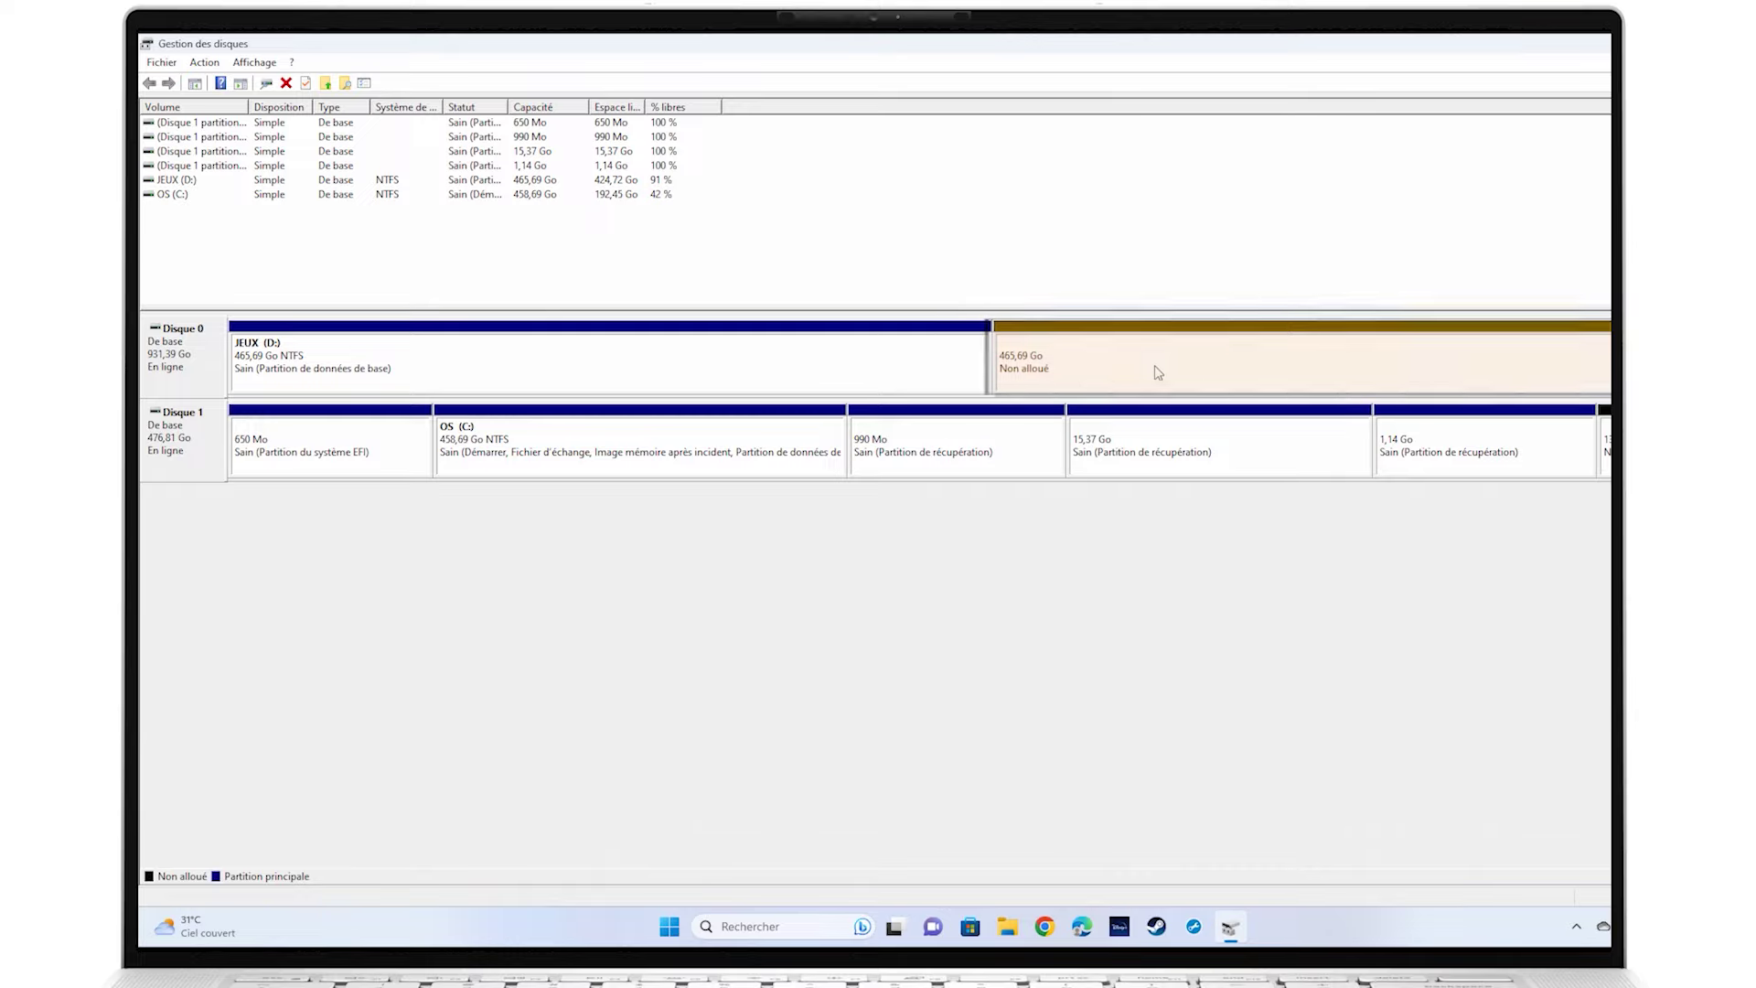
right_click(871, 366)
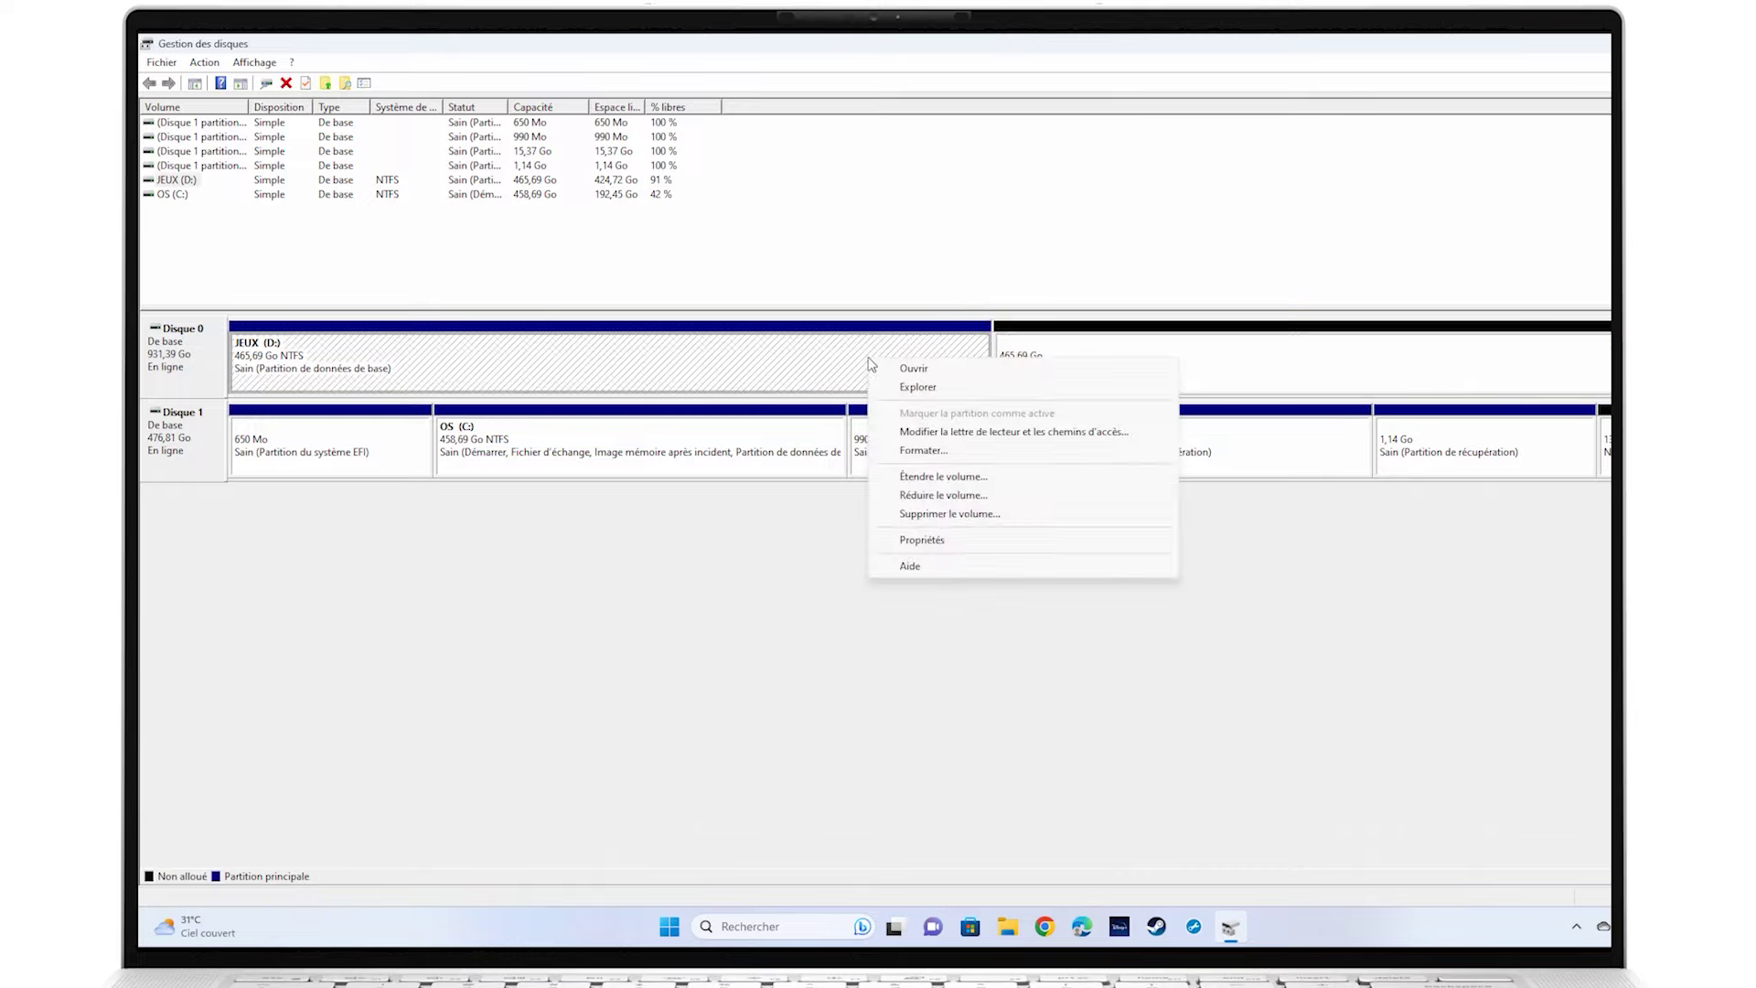